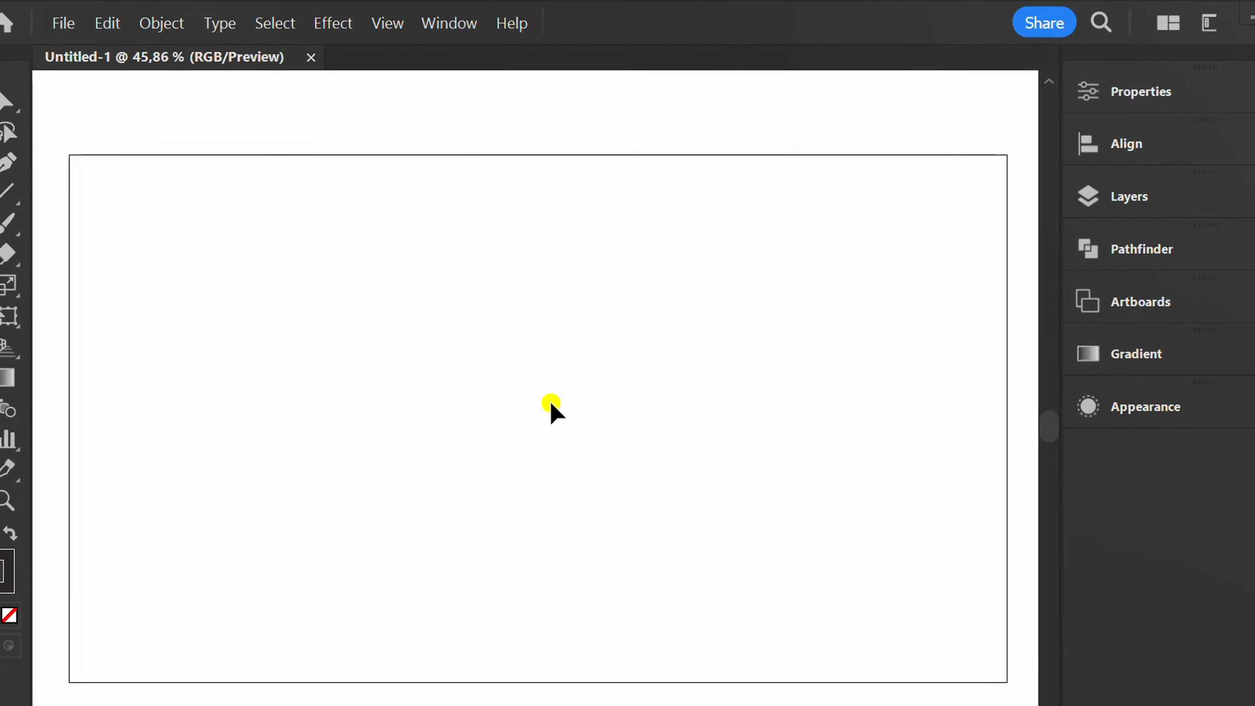
Open the Text to Vector Graphic (Beta) panel, float it clear of the artboard's centre and choose Subject as the type
{"action": "left_click", "coordinate": [447, 22]}
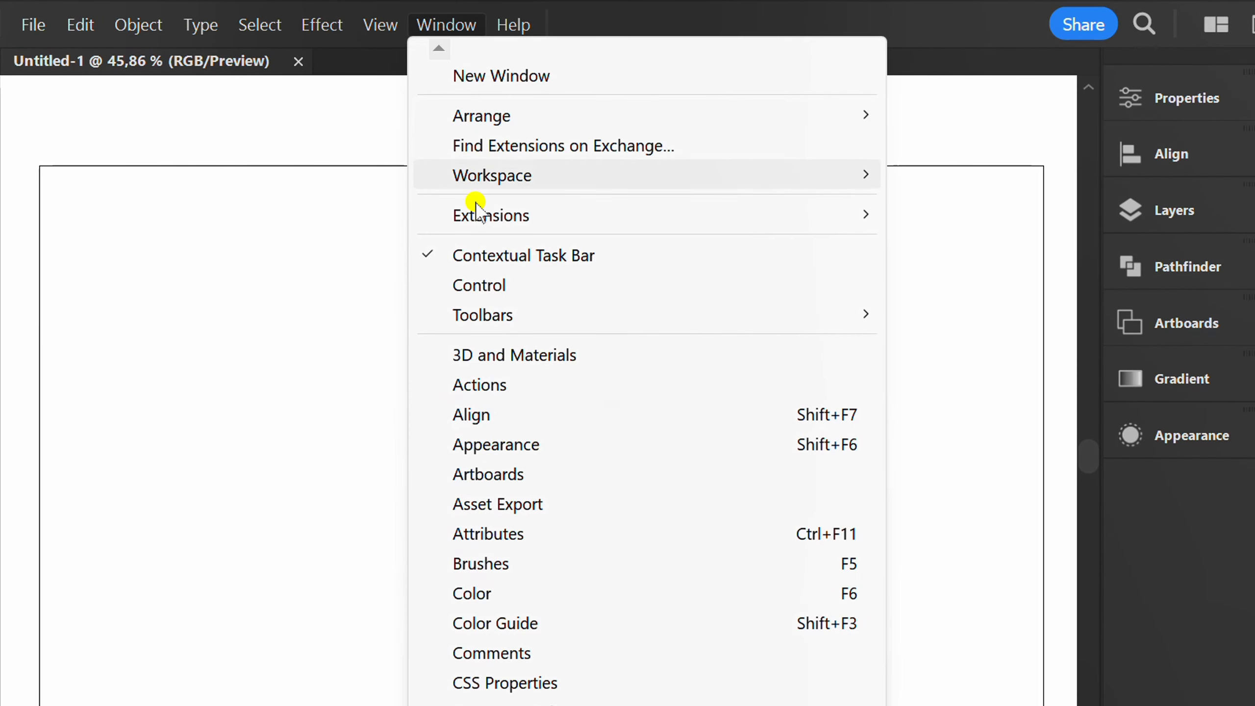
{"action": "mouse_move", "coordinate": [438, 696]}
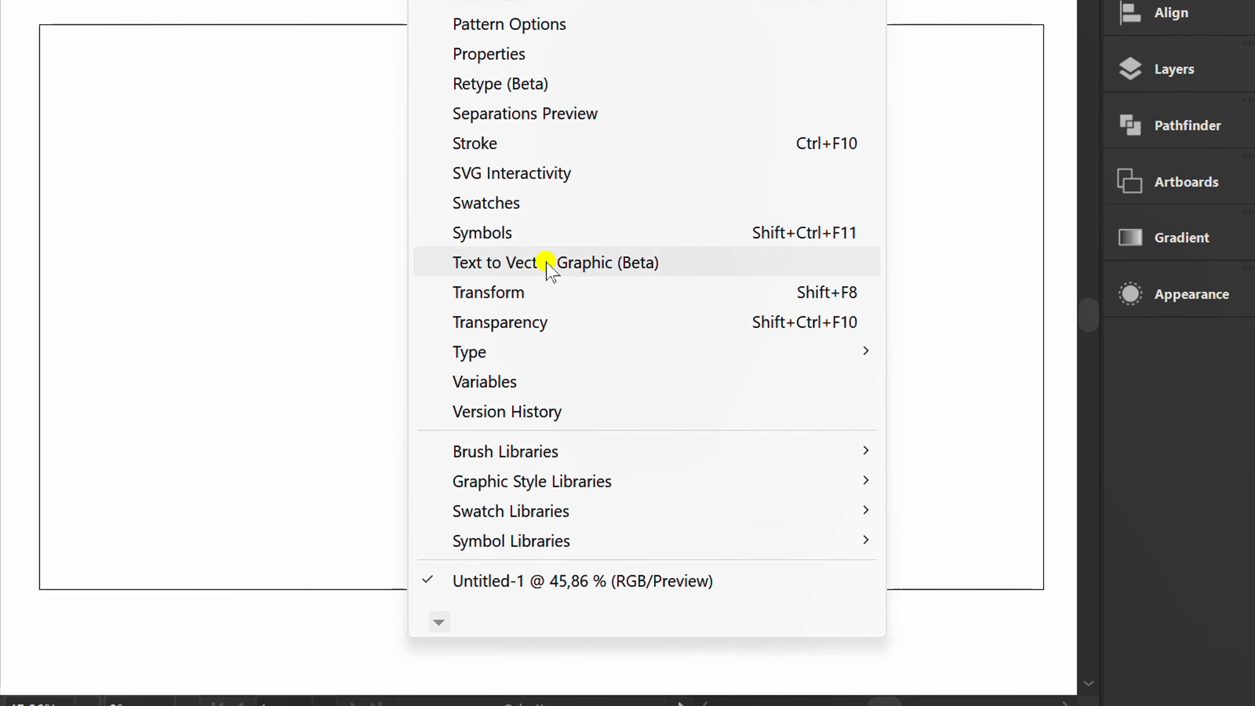
{"action": "left_click", "coordinate": [594, 263]}
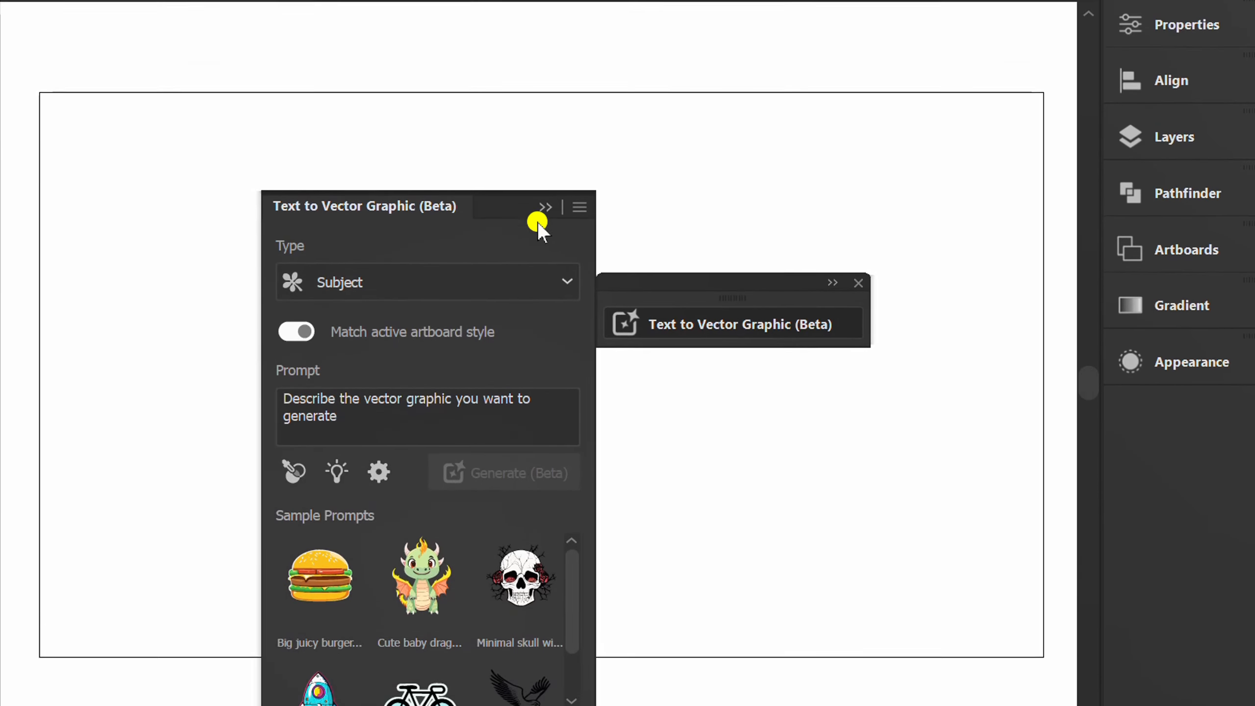
{"action": "left_click_drag", "start_coordinate": [504, 134], "coordinate": [741, 43]}
{"action": "left_click_drag", "start_coordinate": [797, 114], "coordinate": [961, 104]}
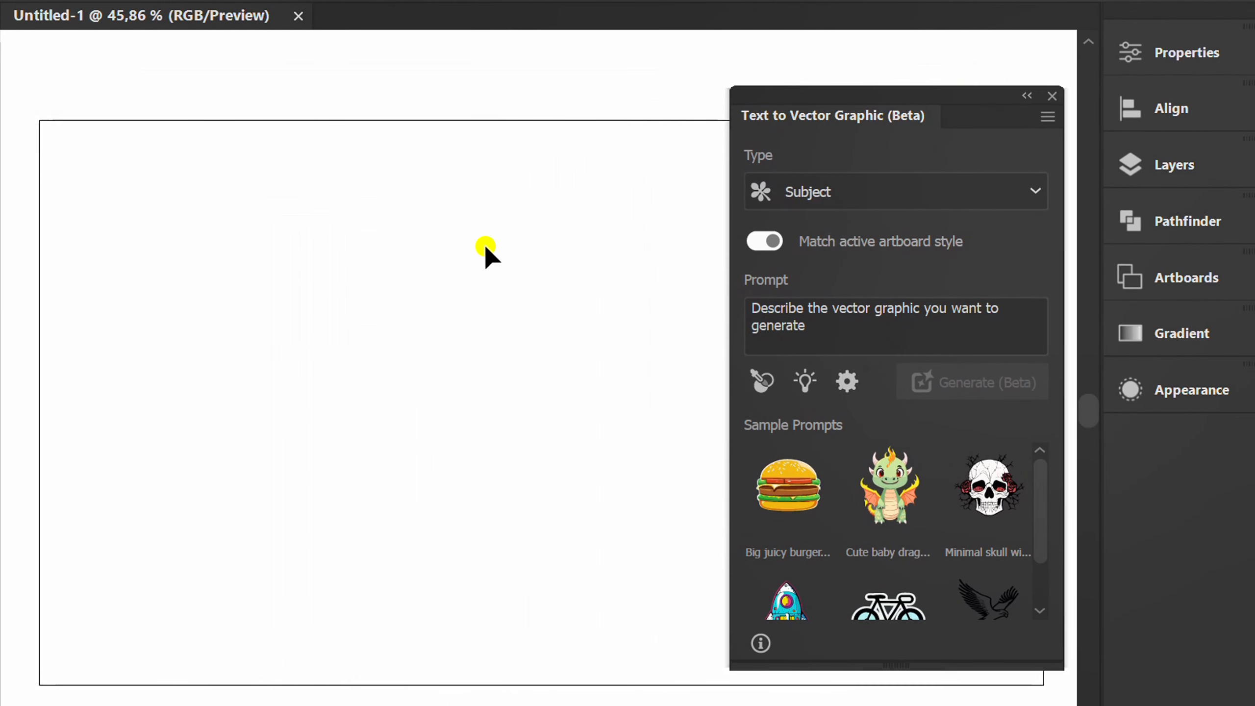
{"action": "left_click", "coordinate": [1027, 189]}
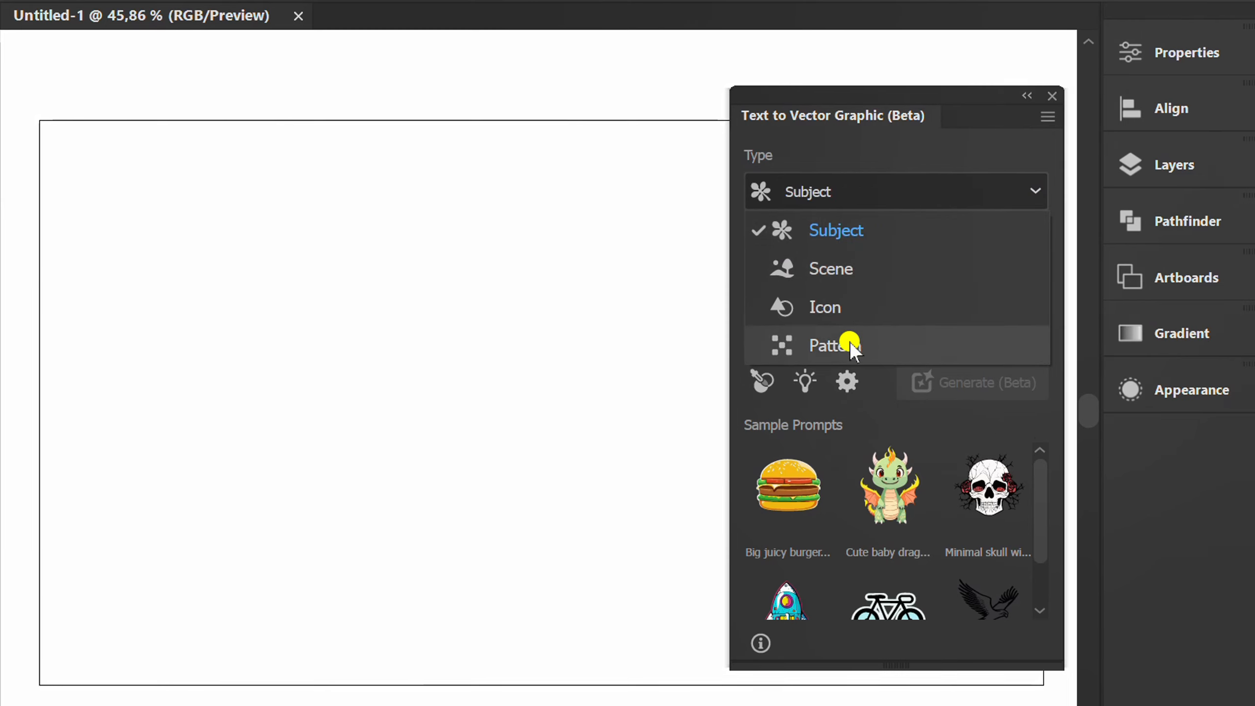
{"action": "left_click", "coordinate": [879, 223]}
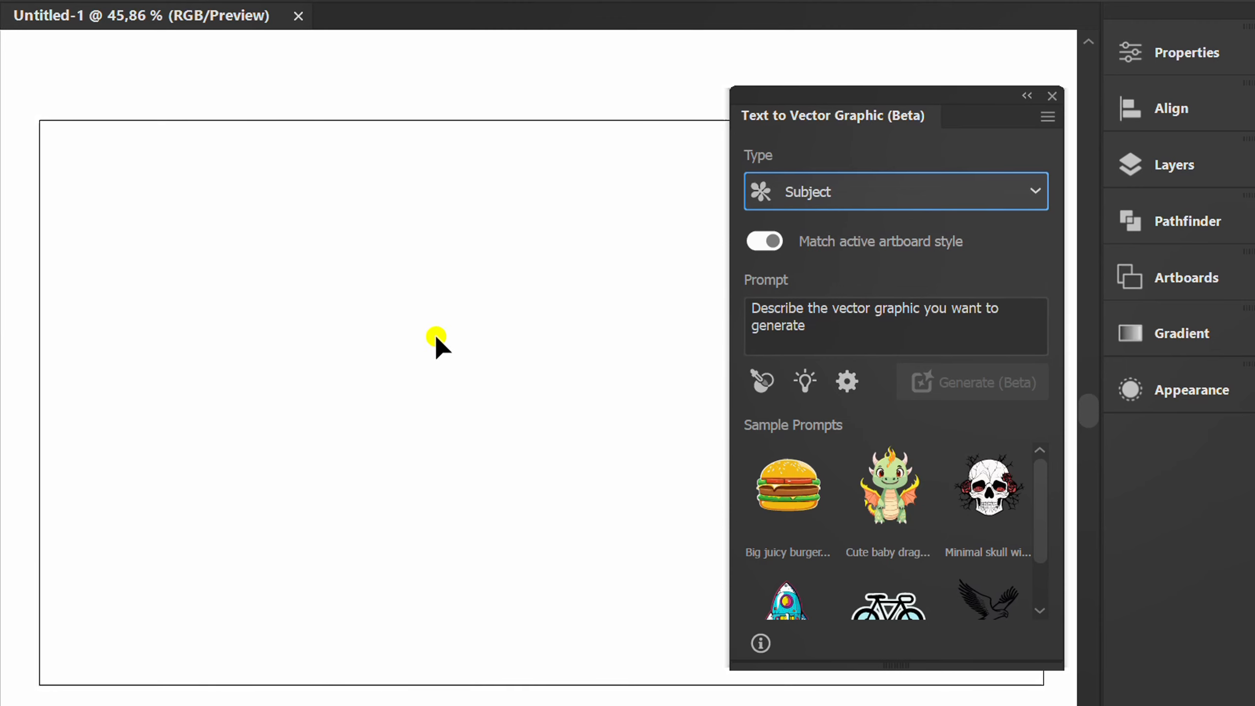
Draw a square on the artboard and fill it with yellow
{"action": "key", "text": "m"}
{"action": "left_click_drag", "start_coordinate": [372, 369], "coordinate": [510, 506]}
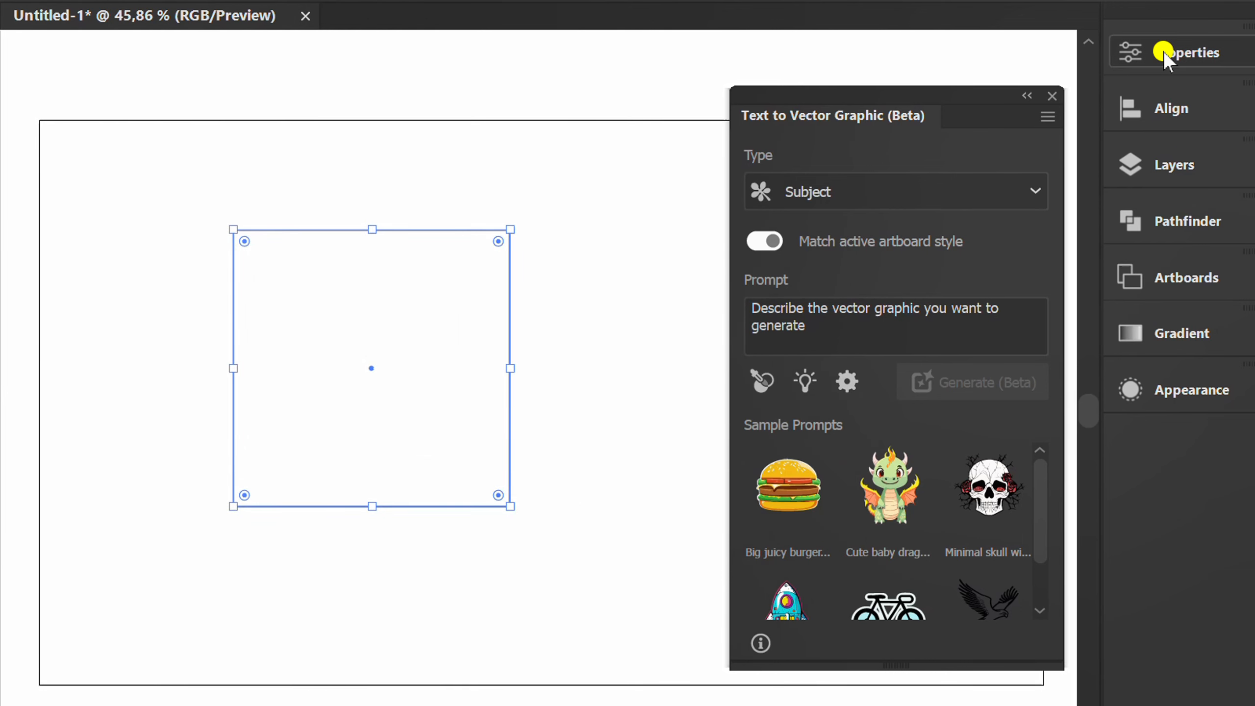
{"action": "left_click", "coordinate": [1131, 49]}
{"action": "scroll", "coordinate": [988, 392], "scroll_direction": "down", "scroll_amount": 8}
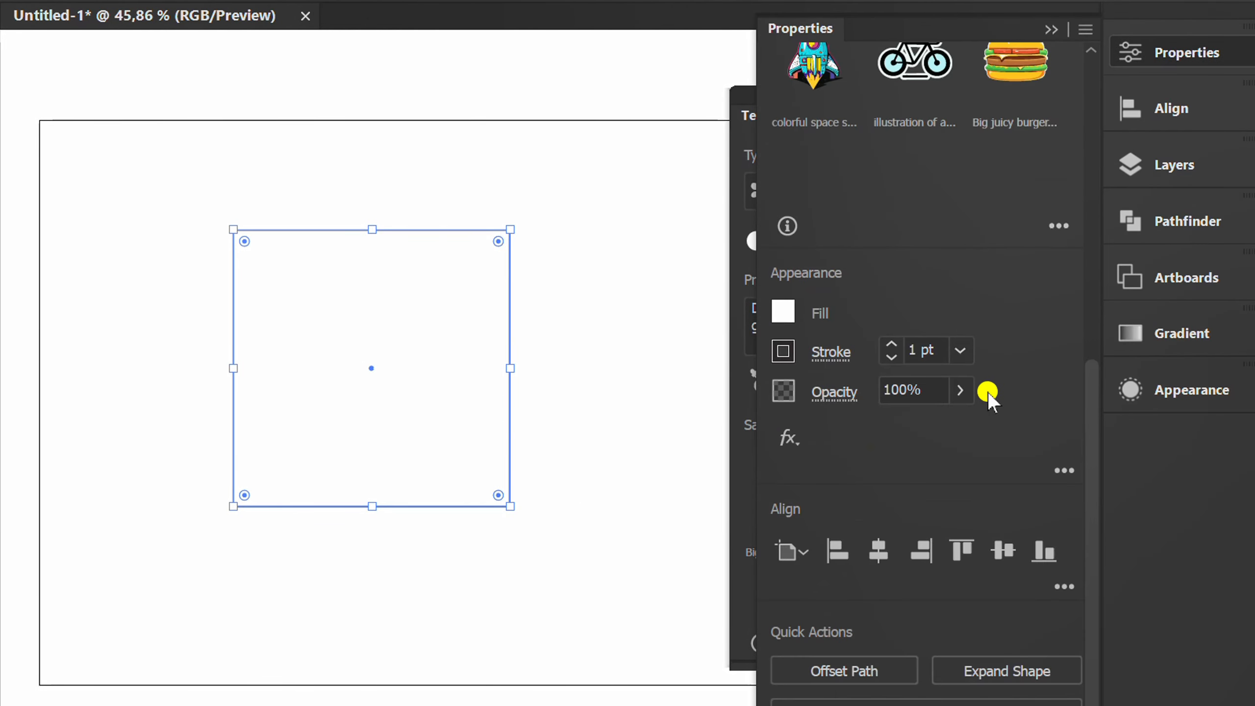
{"action": "scroll", "coordinate": [988, 392], "scroll_direction": "down", "scroll_amount": 2}
{"action": "left_click", "coordinate": [785, 234]}
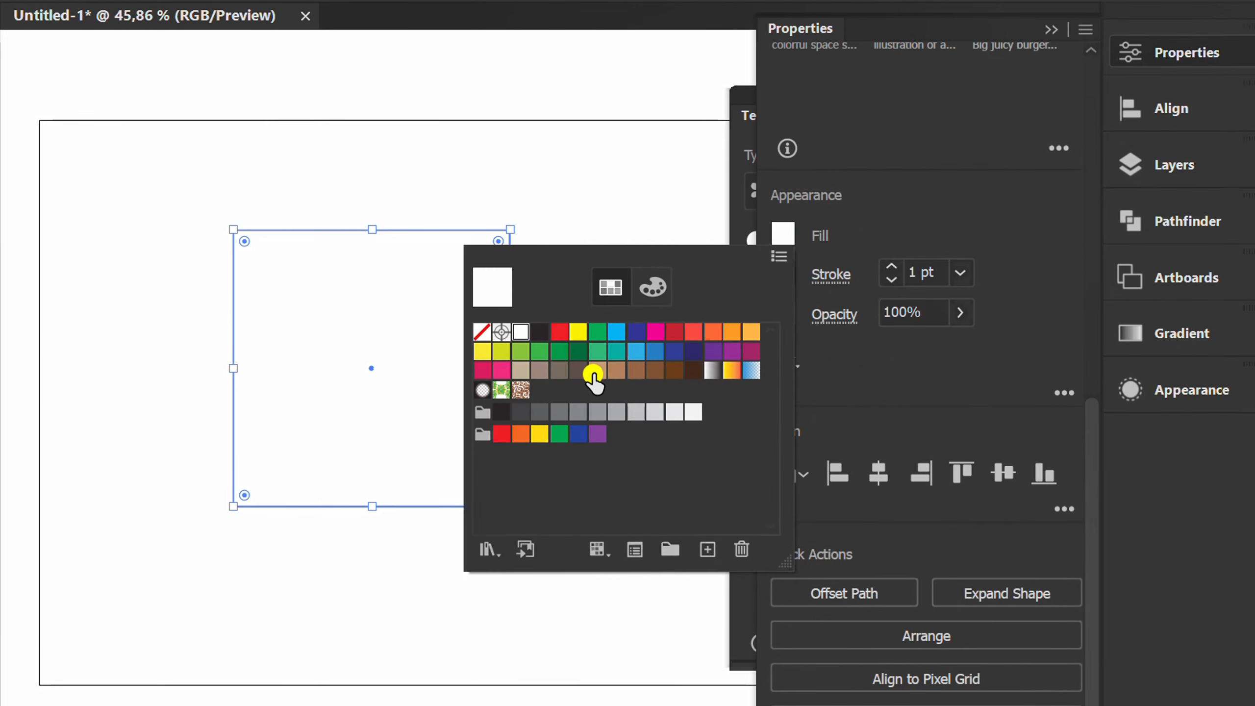
{"action": "left_click", "coordinate": [512, 352]}
{"action": "left_click", "coordinate": [911, 214]}
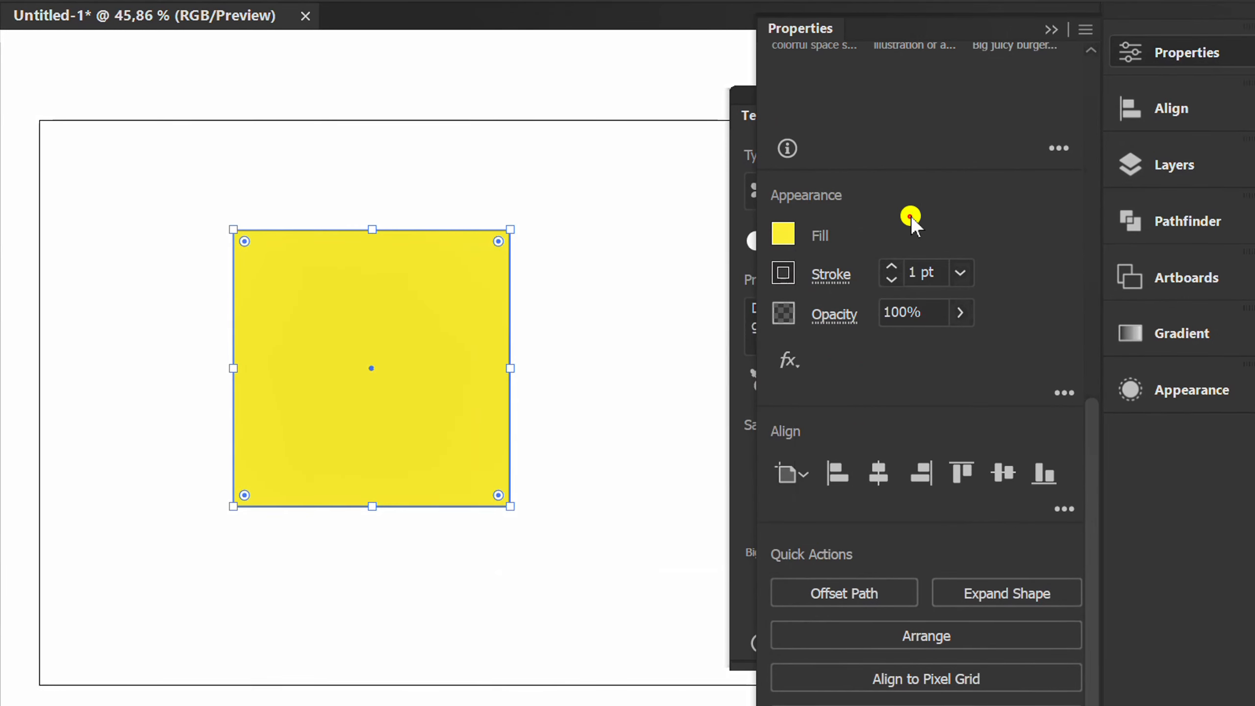
Remove the yellow square's stroke
{"action": "left_click", "coordinate": [785, 273]}
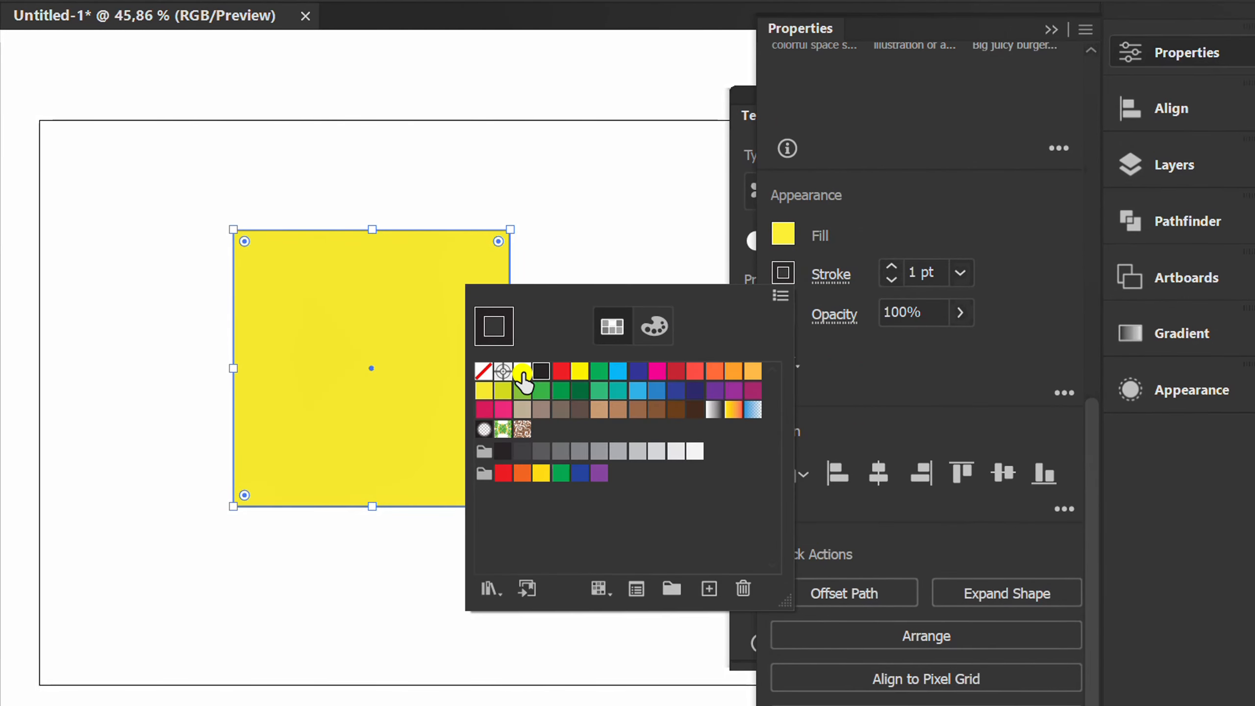
{"action": "left_click", "coordinate": [483, 371]}
{"action": "left_click", "coordinate": [1147, 453]}
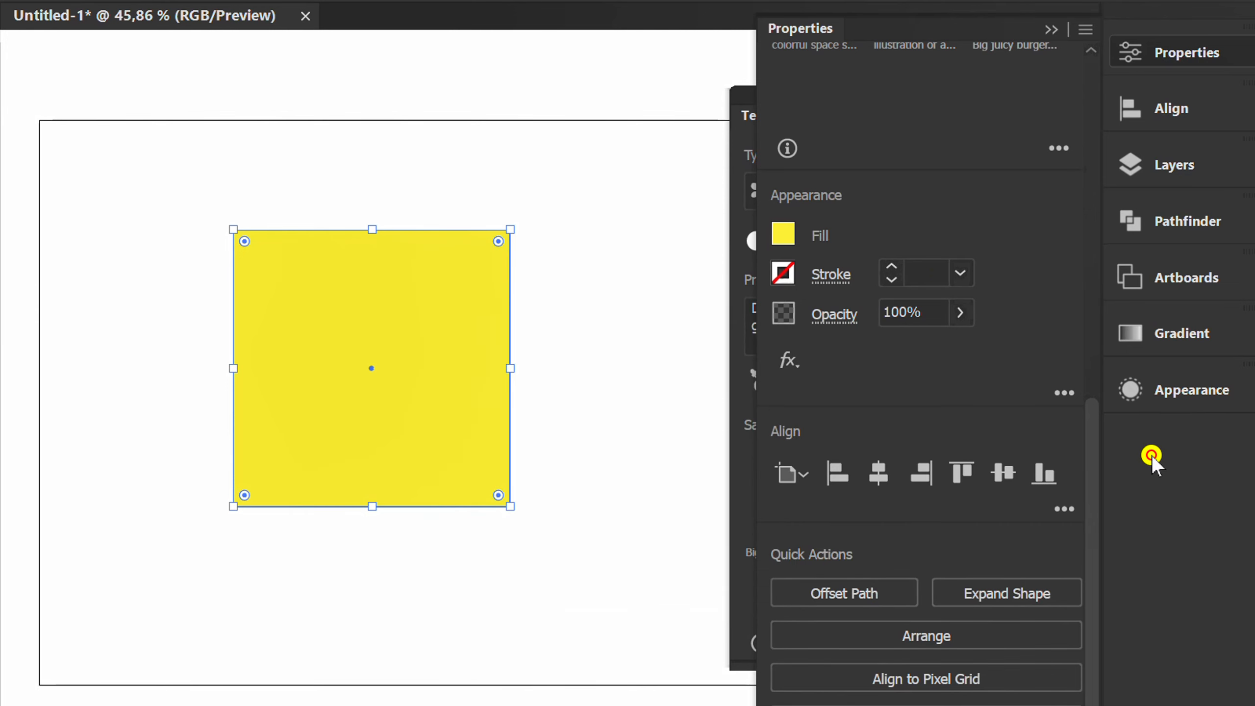
{"action": "left_click", "coordinate": [1051, 29]}
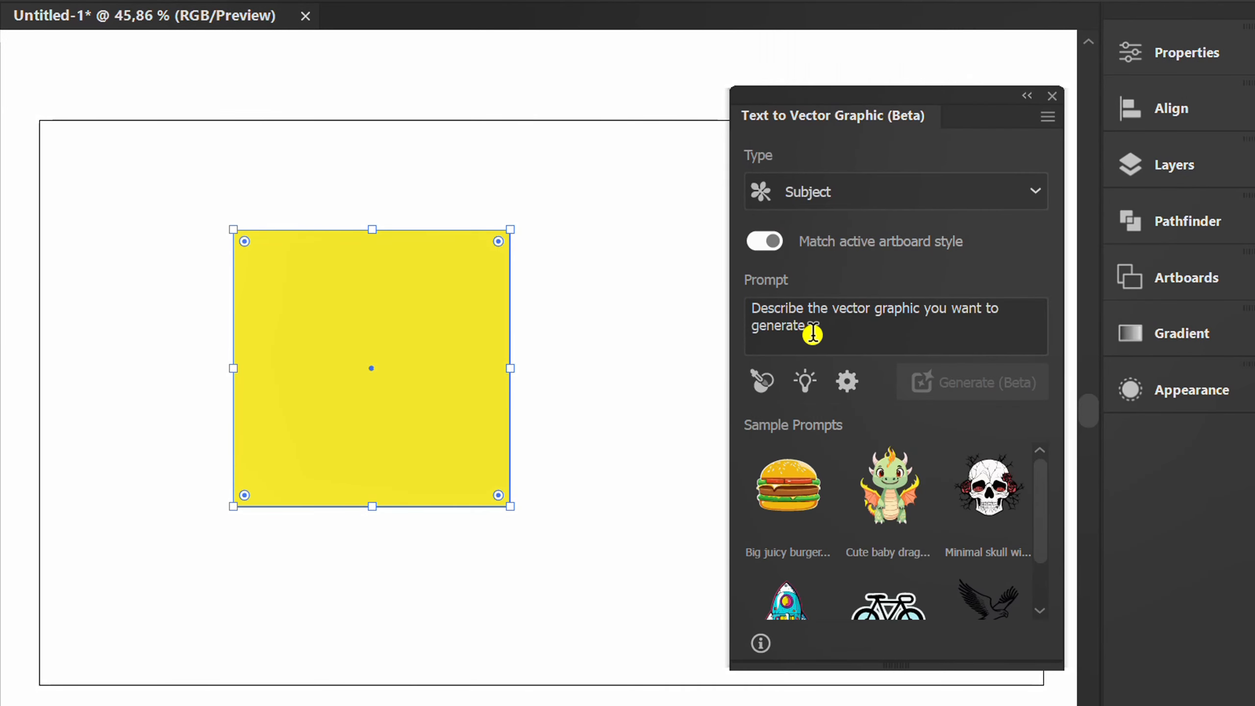
Enter "cute bee on flower" as the prompt for the vector graphic
{"action": "left_click", "coordinate": [811, 333]}
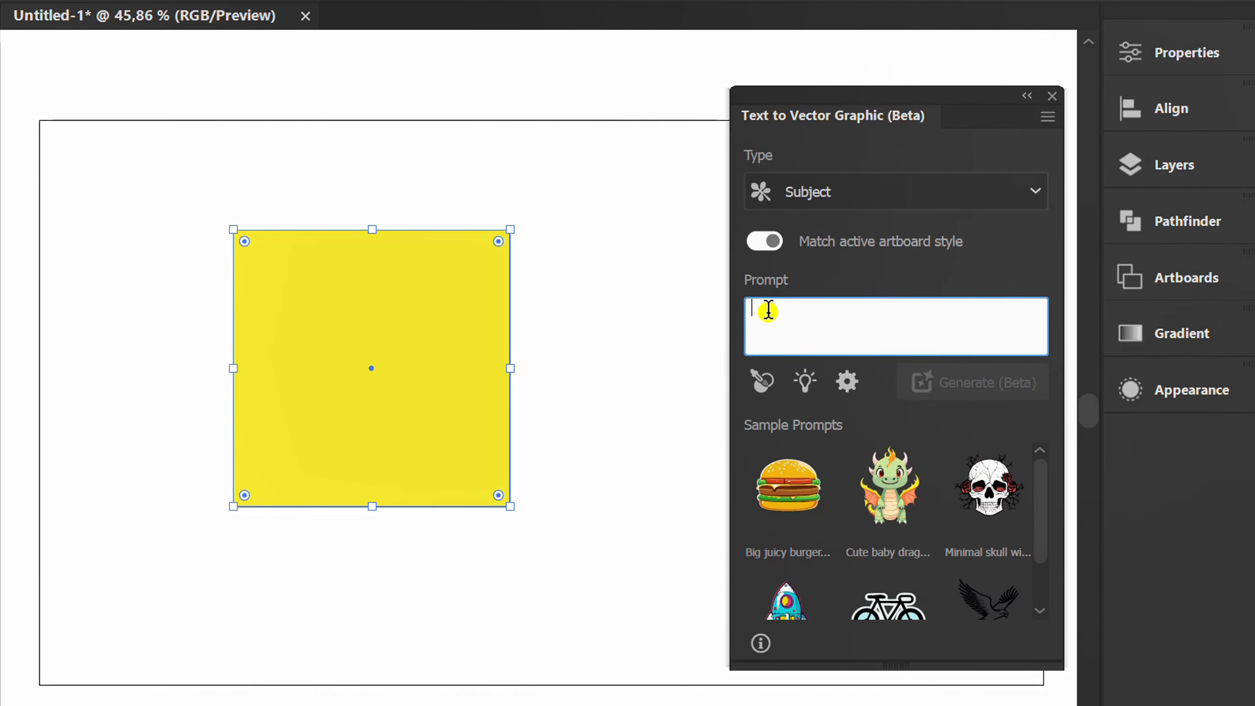
{"action": "type", "text": "cute bee "}
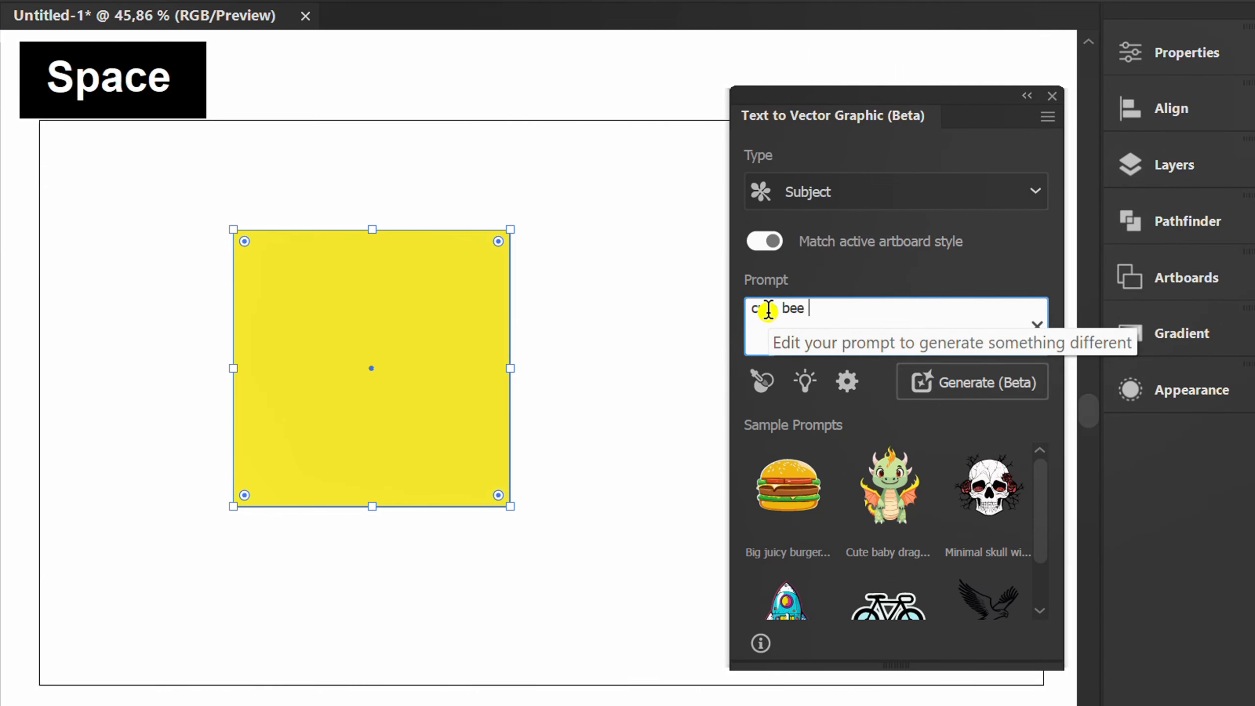
{"action": "type", "text": "on flower"}
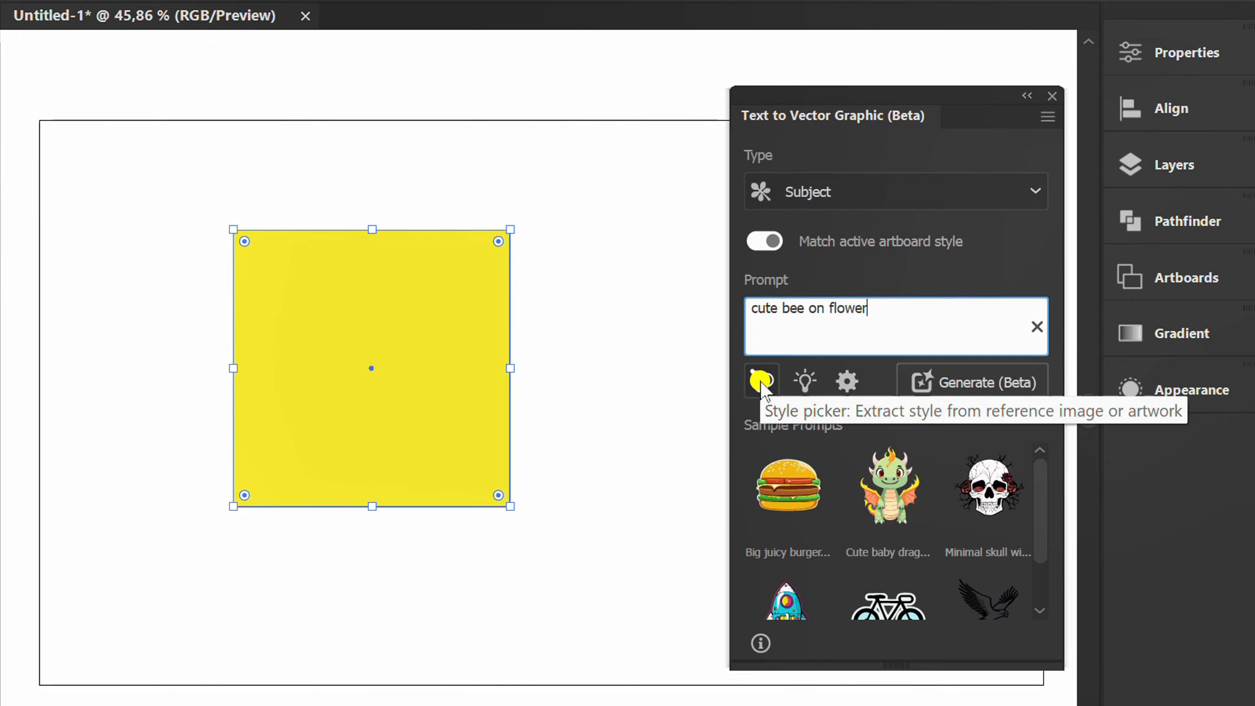
Place the Pexels bee photo as a linked image above the artboard
{"action": "key", "text": "ctrl+shift+p"}
{"action": "left_click", "coordinate": [445, 213]}
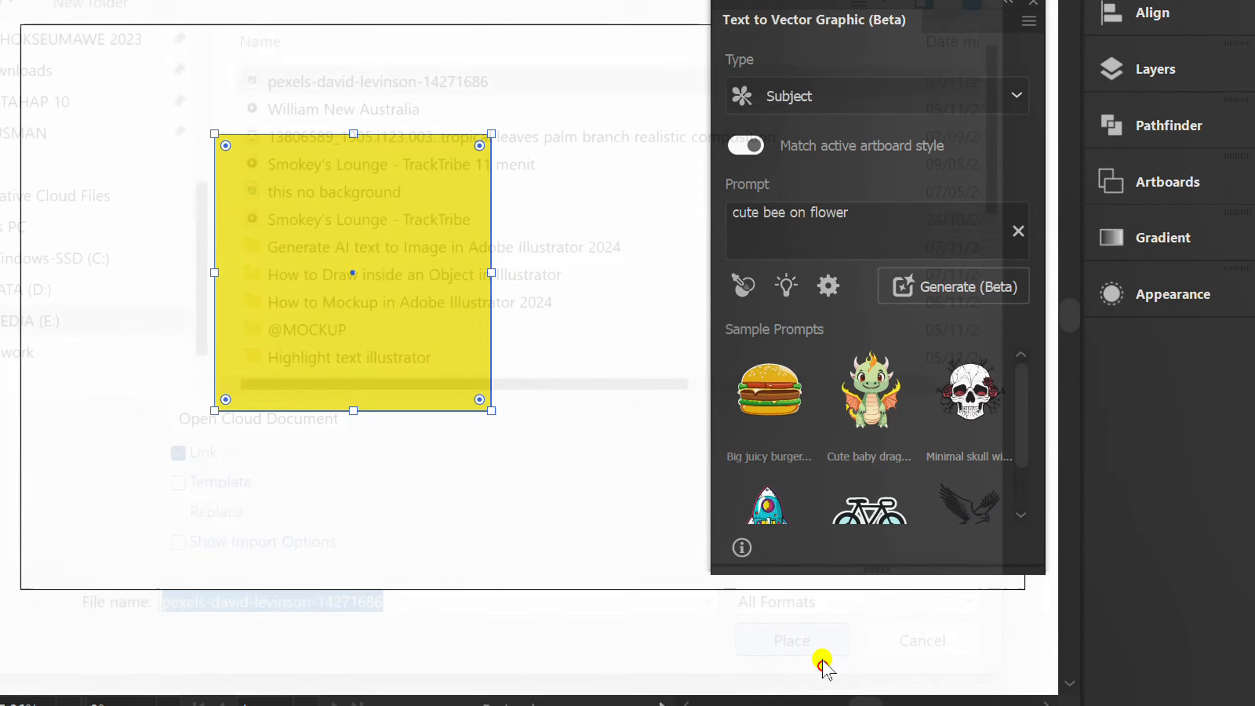
{"action": "scroll", "coordinate": [341, 316], "scroll_direction": "down", "scroll_amount": 2}
{"action": "left_click_drag", "start_coordinate": [221, 80], "coordinate": [453, 235]}
Sample the bee photo's style with the Style picker and generate the vector graphic in the yellow square at detail level 2
{"action": "left_click", "coordinate": [730, 365]}
{"action": "left_click", "coordinate": [343, 377]}
{"action": "left_click", "coordinate": [811, 365]}
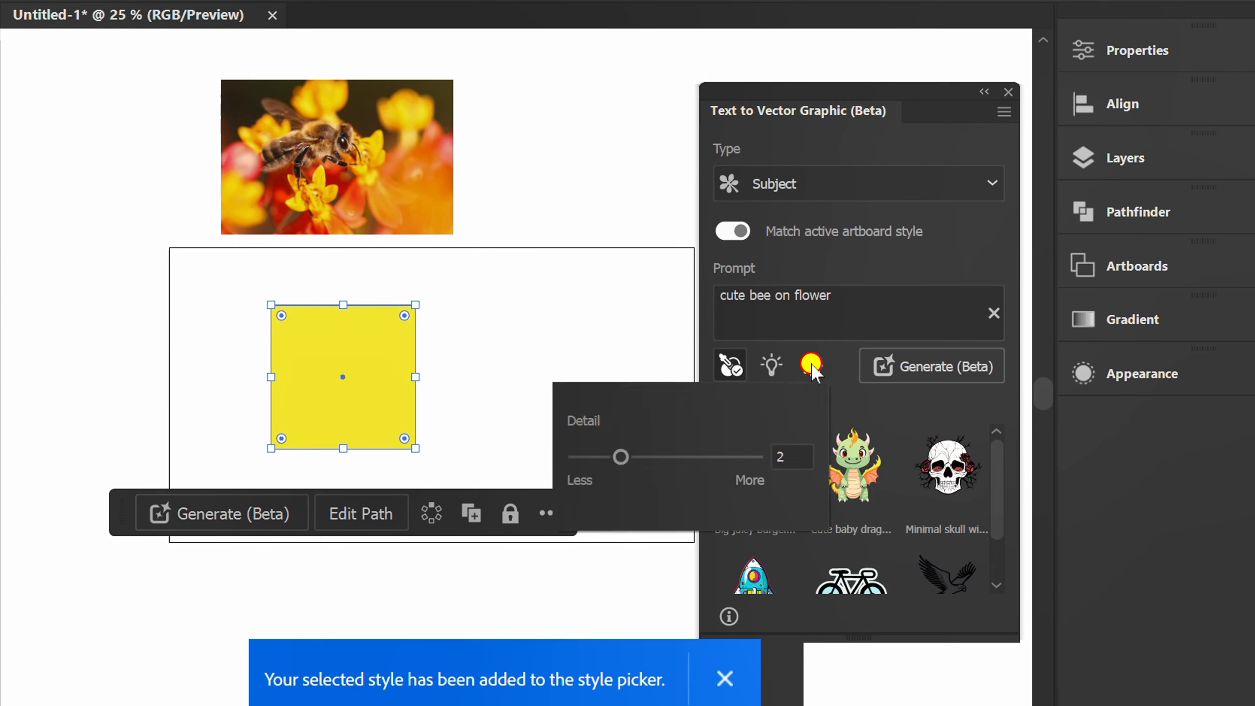
{"action": "mouse_move", "coordinate": [621, 457]}
{"action": "left_mouse_down"}
{"action": "mouse_move", "coordinate": [756, 462]}
{"action": "mouse_move", "coordinate": [621, 457]}
{"action": "left_mouse_up"}
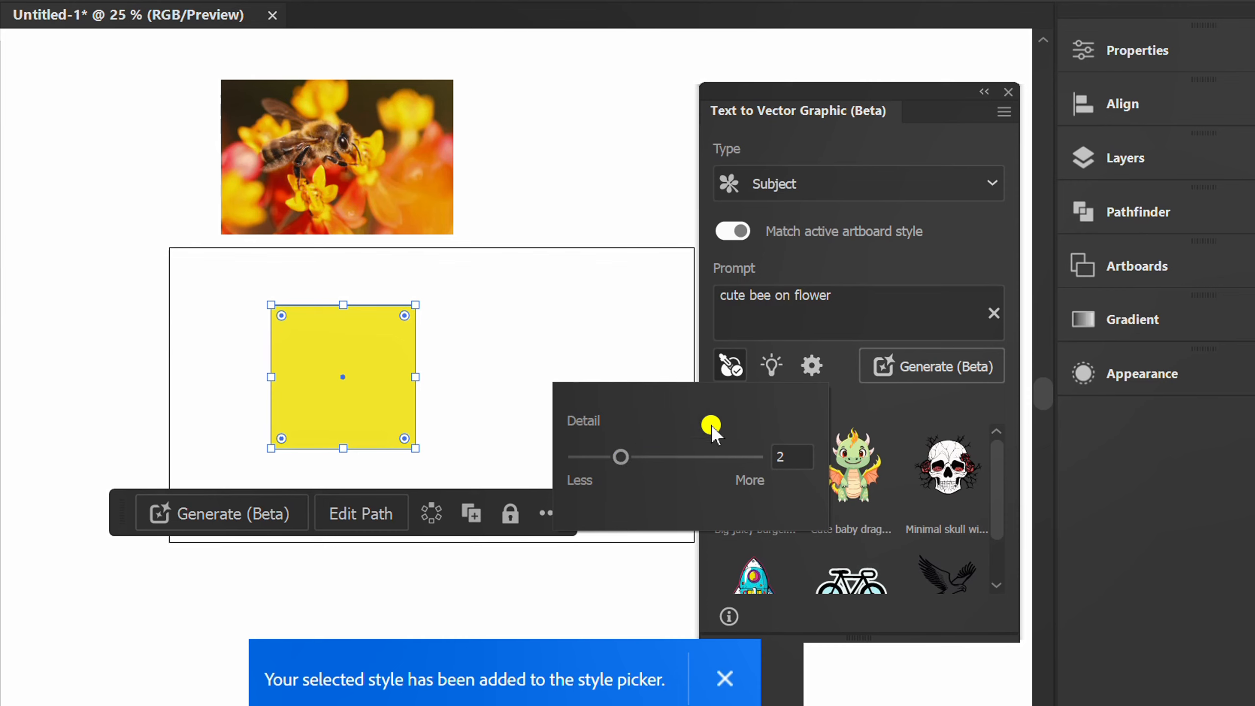
{"action": "left_click", "coordinate": [936, 262]}
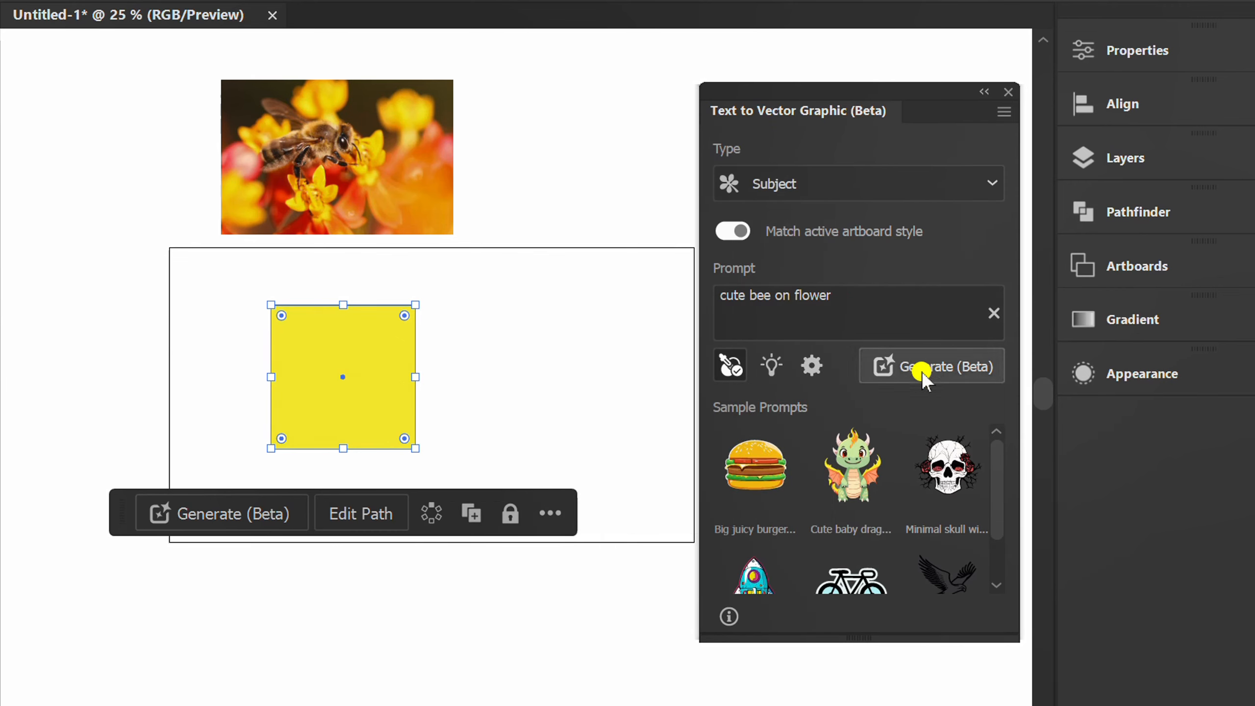
{"action": "left_click", "coordinate": [937, 367]}
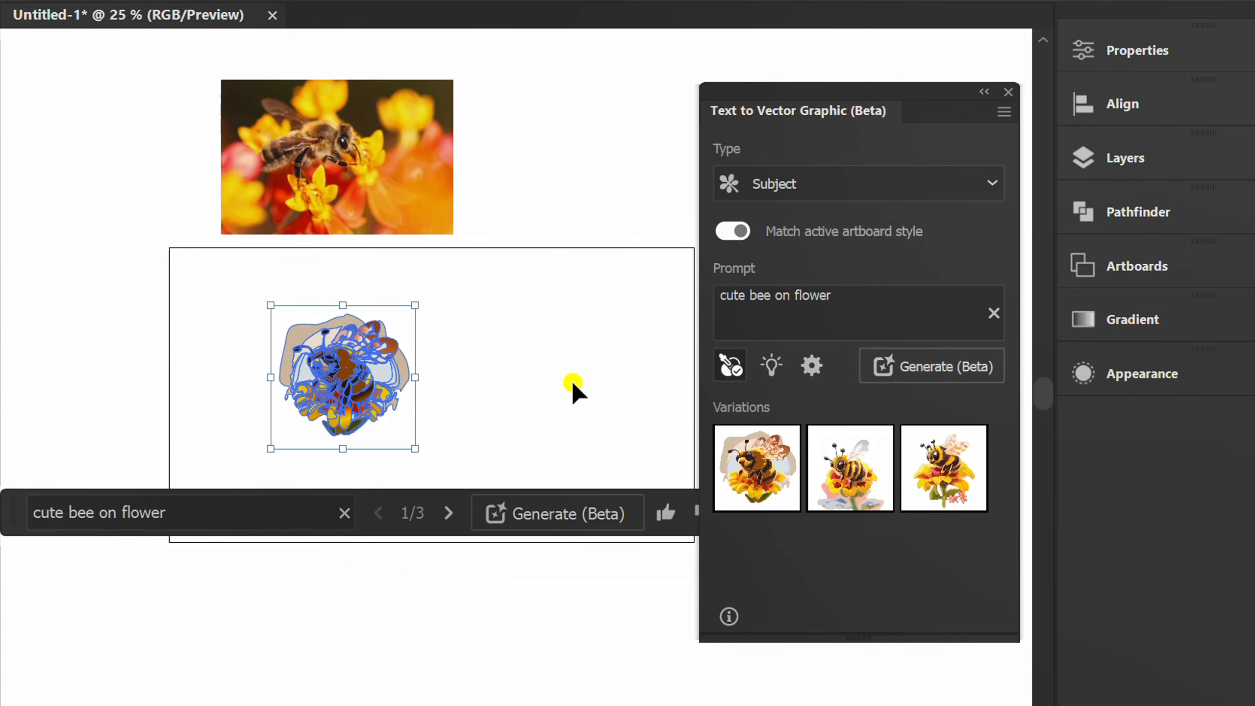
Preview the second "cute bee on flower" variation on the artwork and apply the third one
{"action": "scroll", "coordinate": [331, 420], "scroll_direction": "up", "scroll_amount": 3}
{"action": "left_click", "coordinate": [612, 409]}
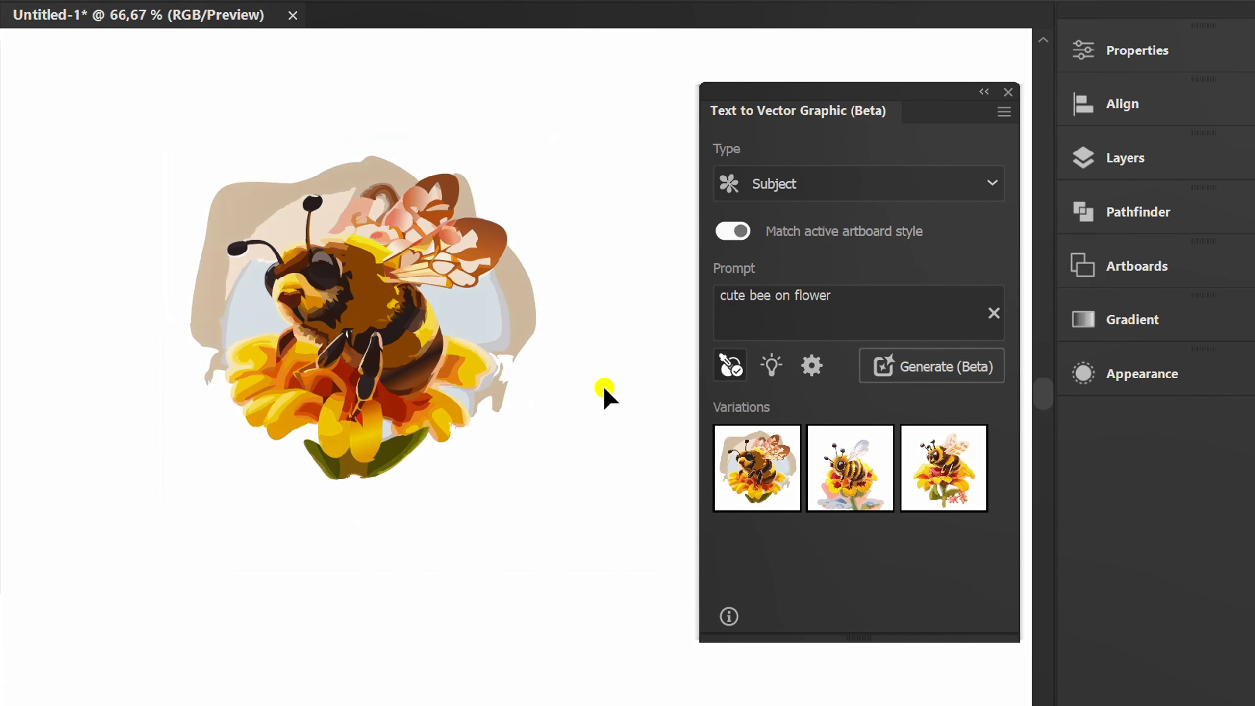
{"action": "left_click_drag", "start_coordinate": [574, 175], "coordinate": [445, 359]}
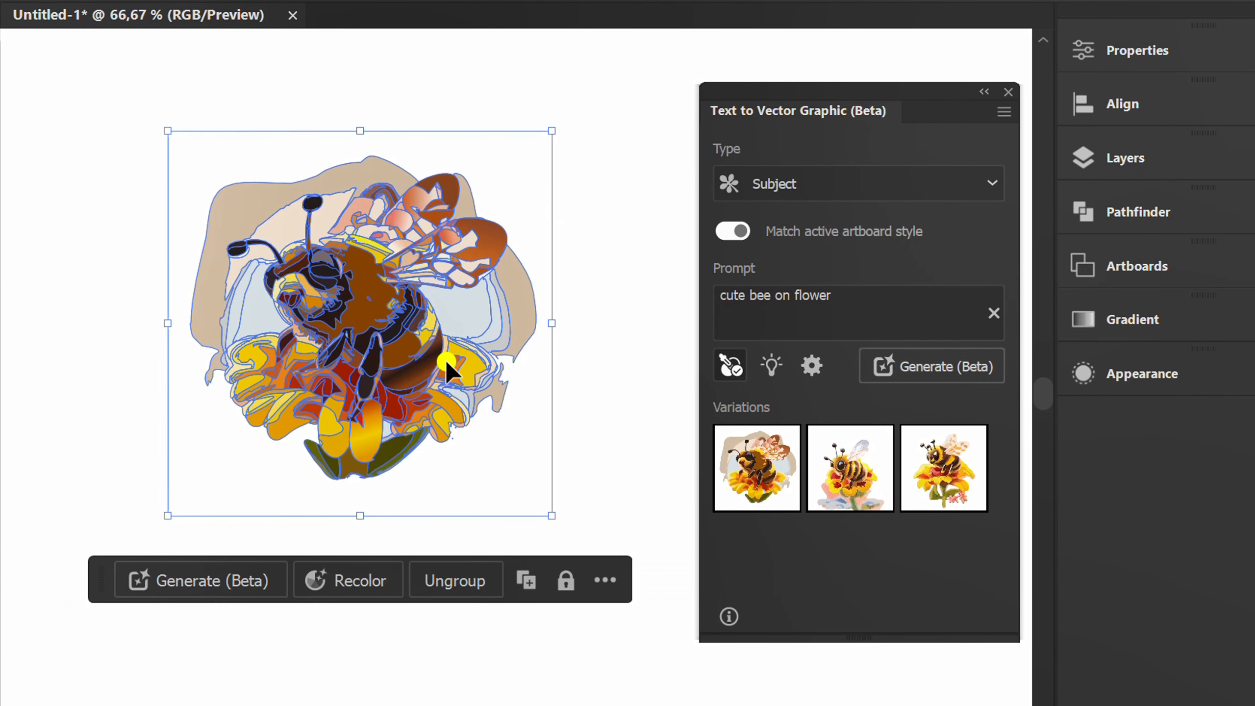
{"action": "left_click", "coordinate": [850, 470]}
{"action": "left_click", "coordinate": [611, 361]}
{"action": "left_click_drag", "start_coordinate": [571, 193], "coordinate": [426, 395]}
{"action": "left_click", "coordinate": [966, 486]}
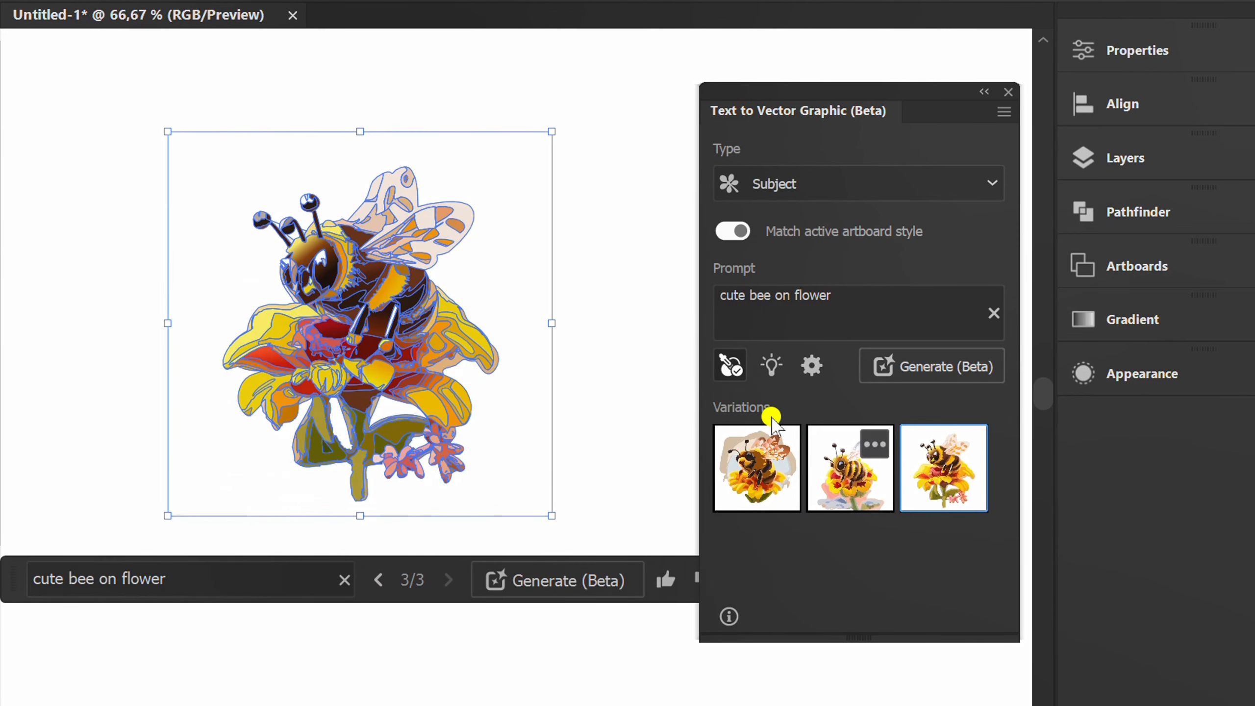
{"action": "left_click", "coordinate": [635, 355]}
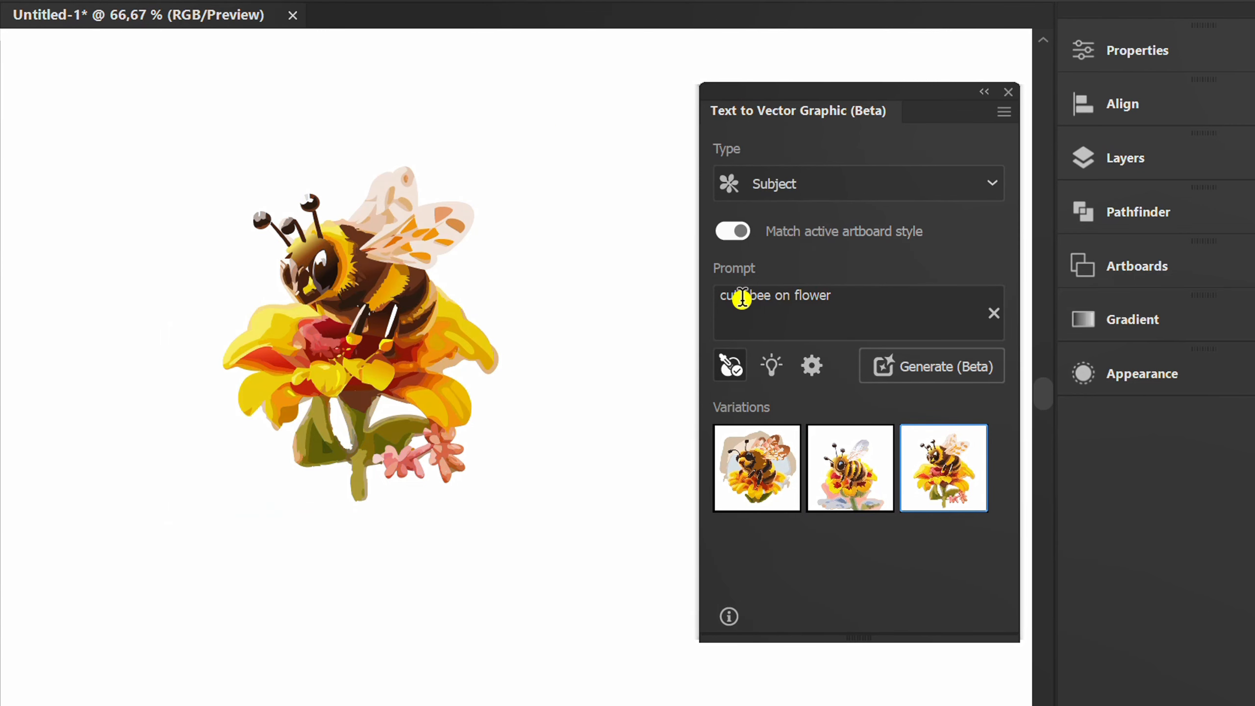
Change the prompt to "bees on flowers"
{"action": "double_click", "coordinate": [718, 295]}
{"action": "key", "text": "BackSpace"}
{"action": "key", "text": "Right"}
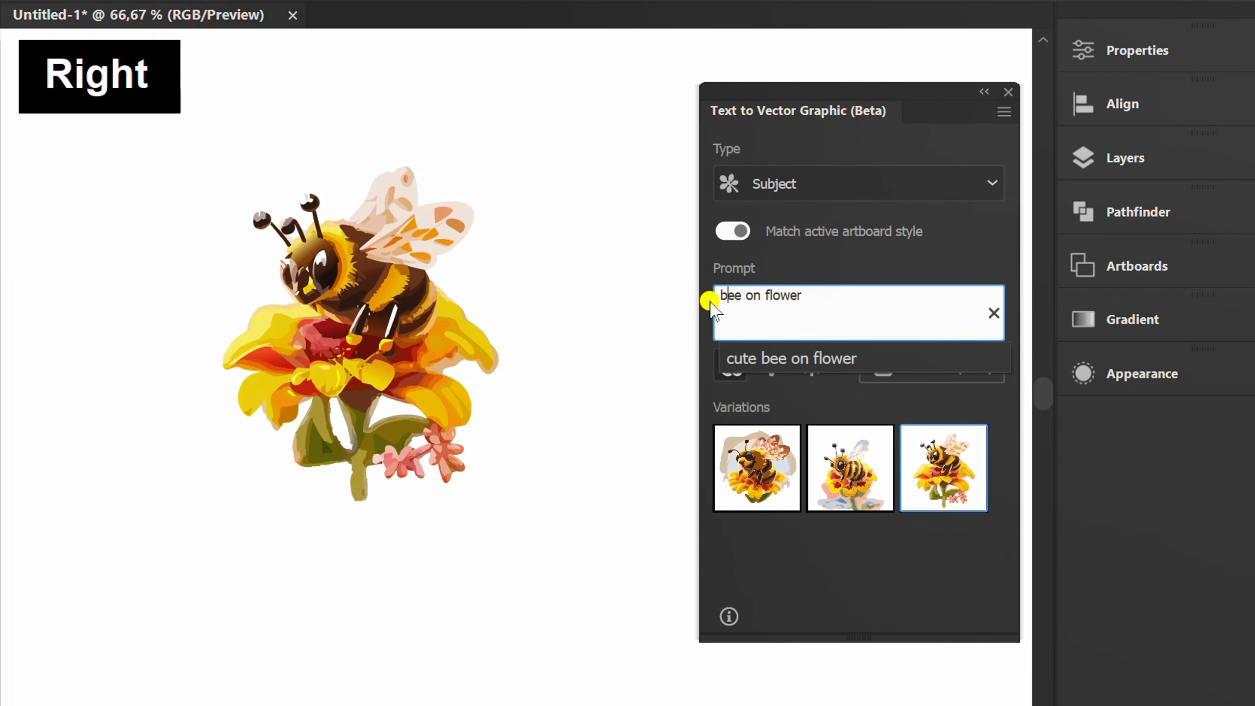
{"action": "type", "text": "s"}
{"action": "key", "text": "Right"}
{"action": "key", "text": "Right"}
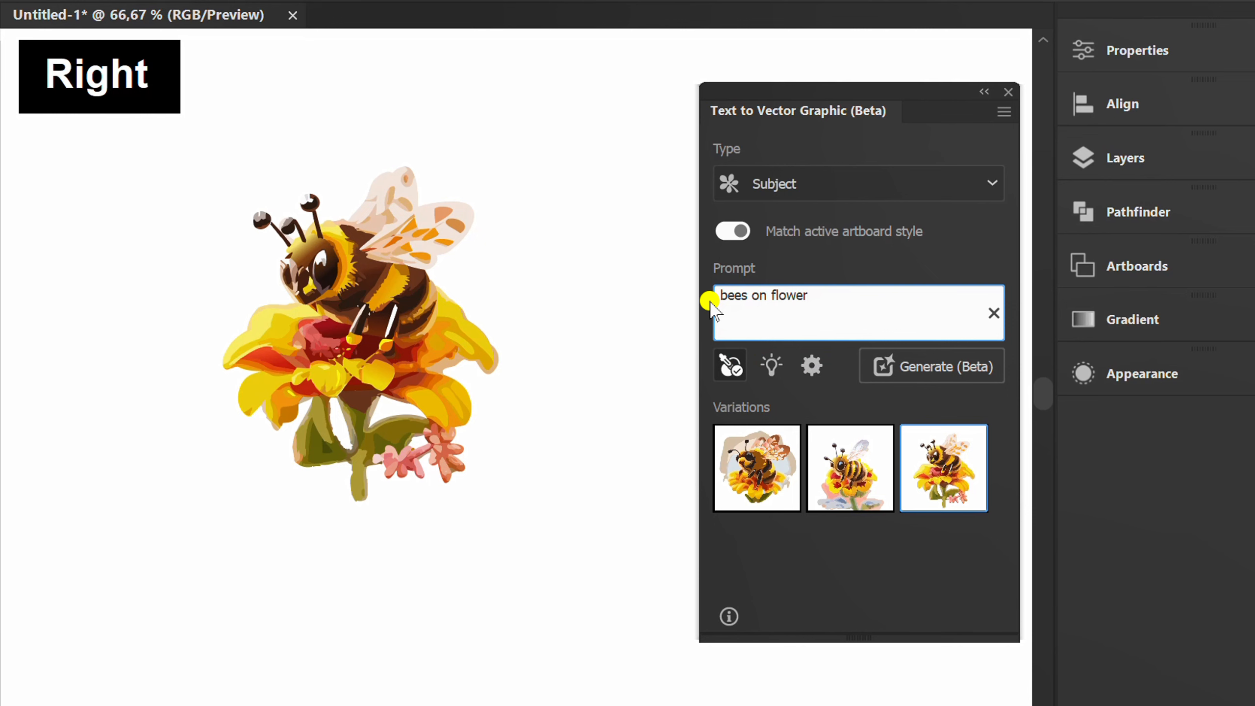
{"action": "type", "text": "s"}
Select the bee graphic, resample the bee photo's style and generate new variations from the edited prompt
{"action": "left_click_drag", "start_coordinate": [556, 168], "coordinate": [332, 409]}
{"action": "key", "text": "ctrl+minus"}
{"action": "key", "text": "ctrl+minus"}
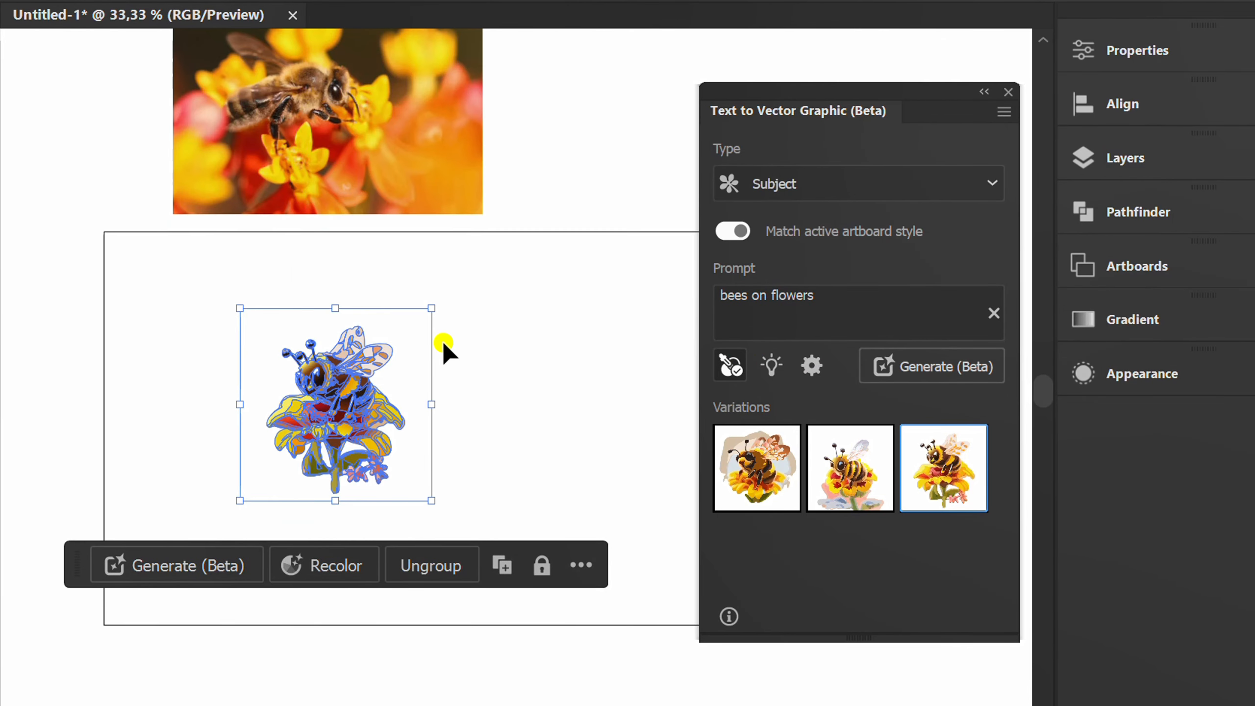
{"action": "left_click", "coordinate": [728, 364]}
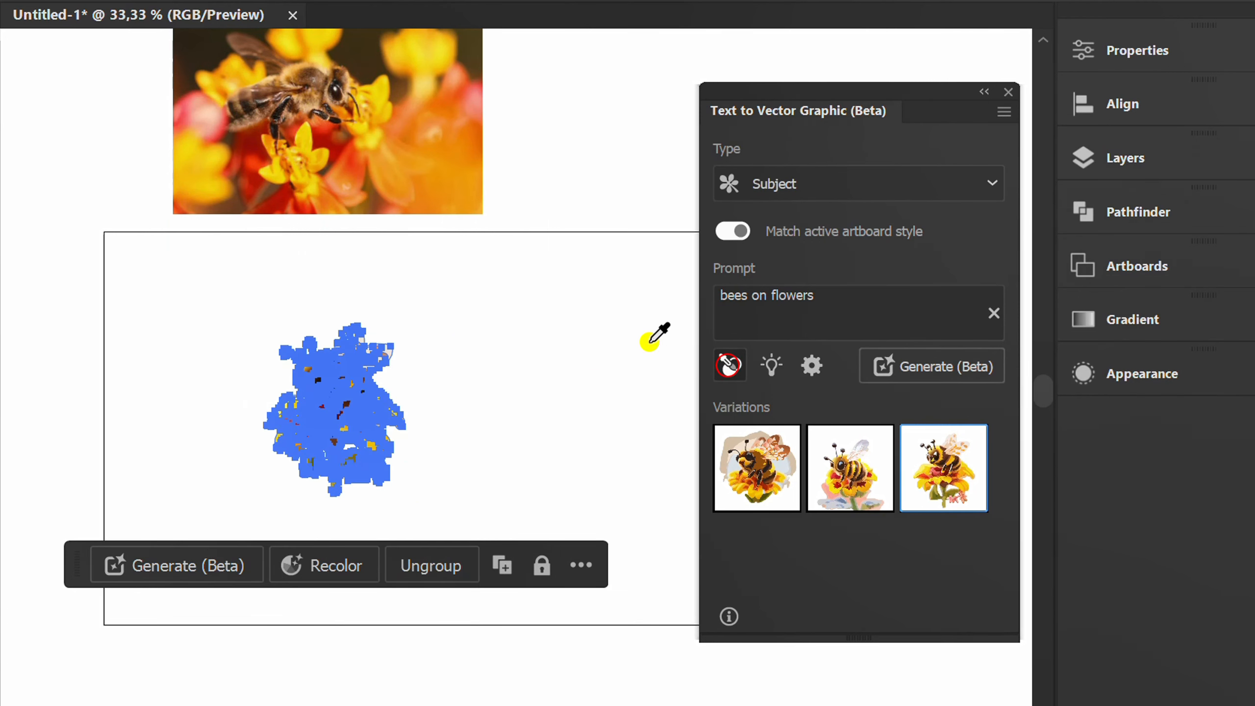
{"action": "left_click", "coordinate": [418, 57]}
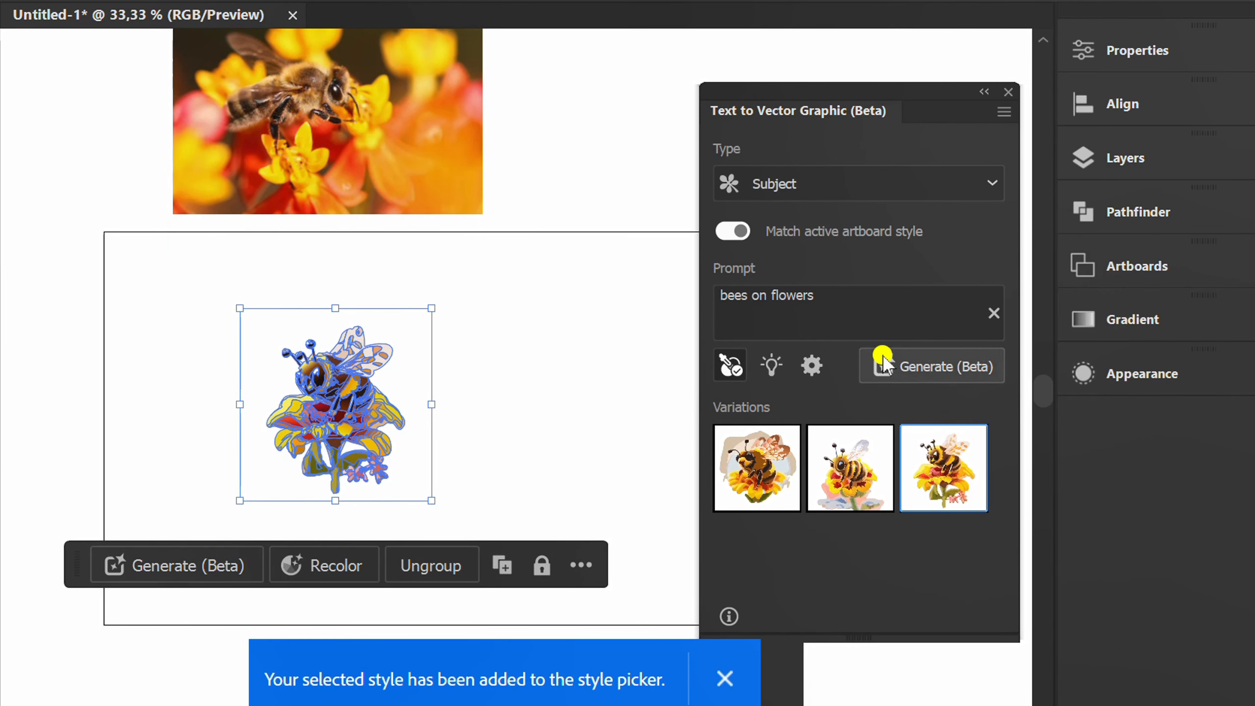
{"action": "left_click", "coordinate": [931, 366]}
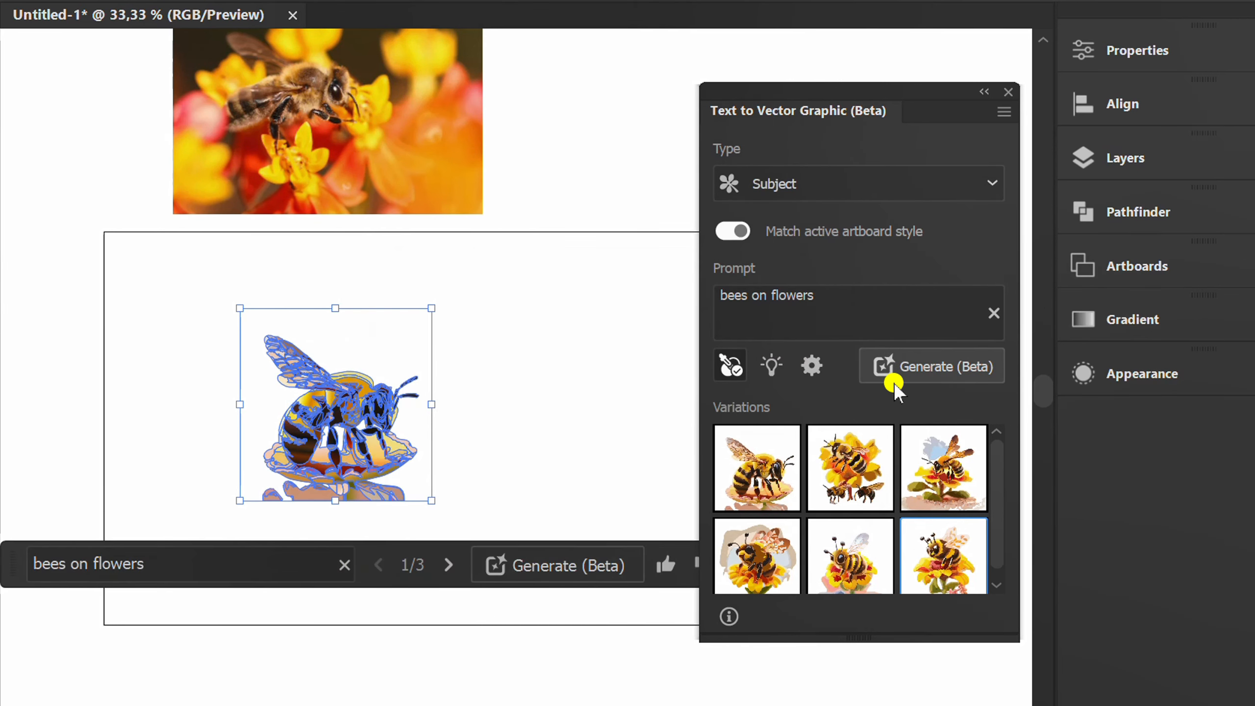
Compare the second and third "bees on flowers" variations on the artwork and switch back to the first one
{"action": "left_click", "coordinate": [510, 428]}
{"action": "scroll", "coordinate": [339, 492], "scroll_direction": "up", "scroll_amount": 2}
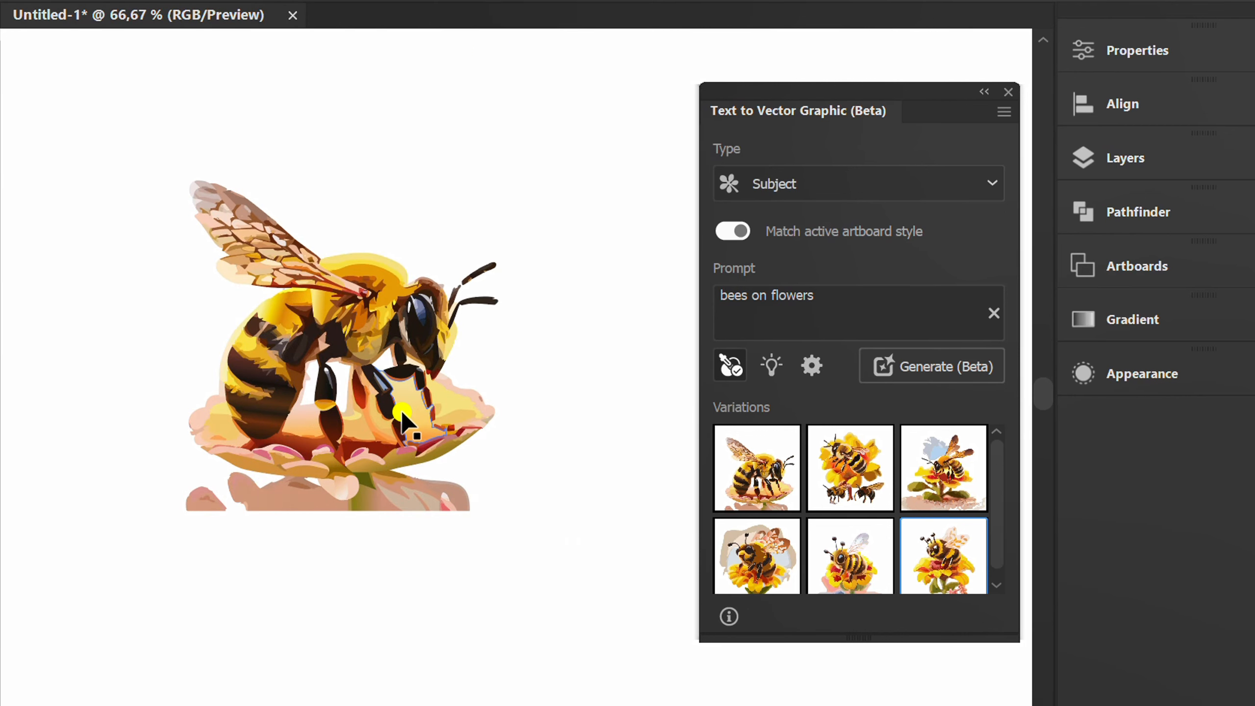
{"action": "left_click", "coordinate": [443, 437]}
{"action": "left_click", "coordinate": [850, 468]}
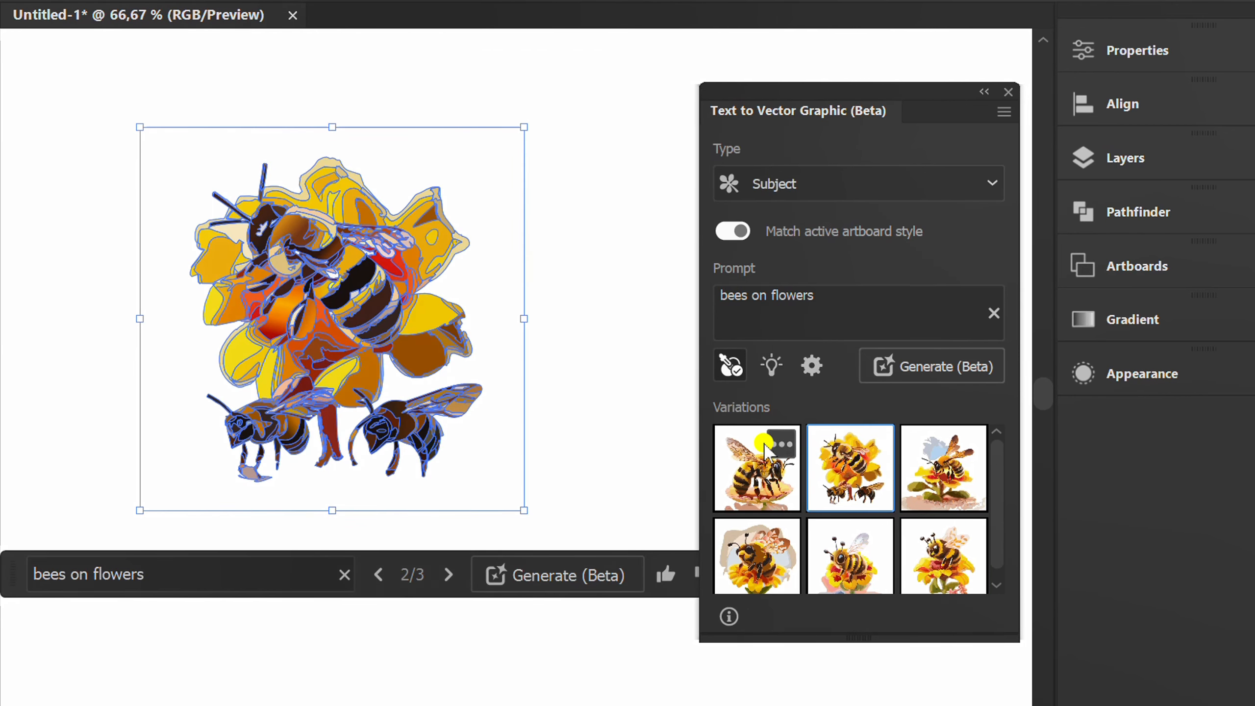
{"action": "left_click", "coordinate": [642, 423]}
{"action": "left_click", "coordinate": [422, 394]}
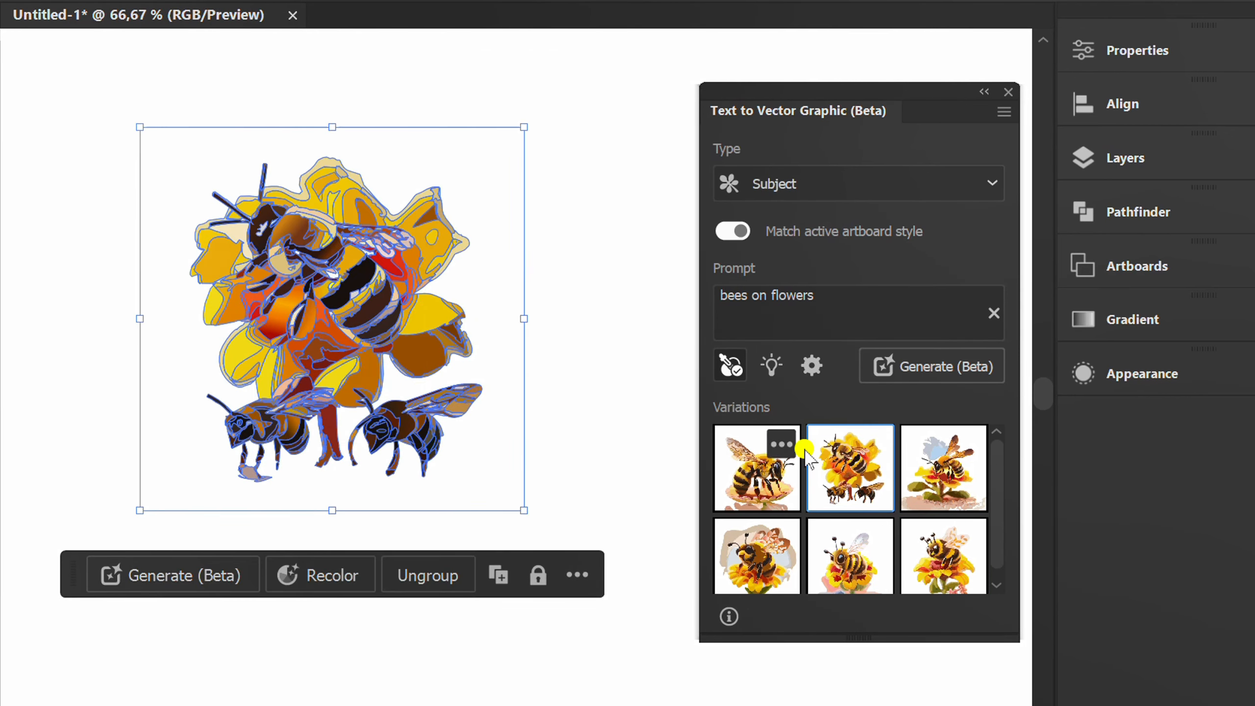
{"action": "left_click", "coordinate": [944, 467]}
{"action": "left_click_drag", "start_coordinate": [591, 185], "coordinate": [383, 393]}
{"action": "left_click", "coordinate": [746, 474]}
{"action": "left_click", "coordinate": [644, 446]}
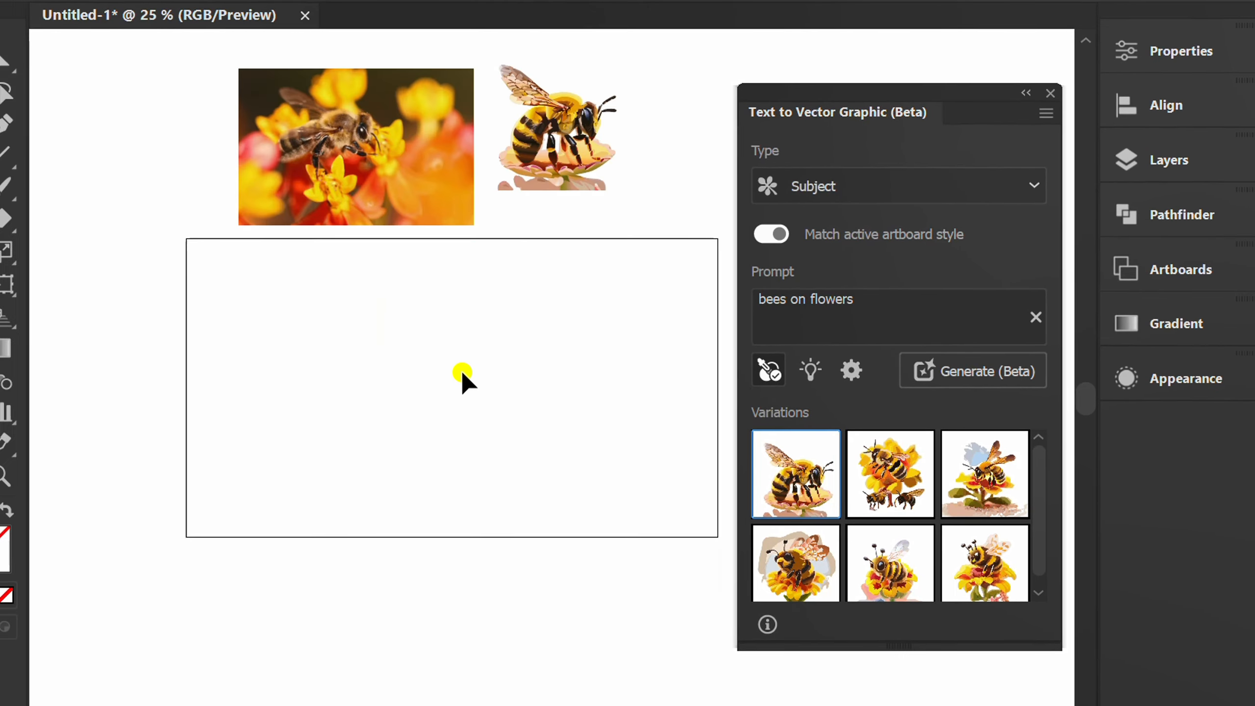
Draw a large yellow rectangle below the bee photo and bee graphic and change the prompt to "Retro snow montain"
{"action": "left_click", "coordinate": [26, 194]}
{"action": "left_click_drag", "start_coordinate": [187, 239], "coordinate": [718, 537]}
{"action": "left_click_drag", "start_coordinate": [860, 300], "coordinate": [745, 298]}
{"action": "type", "text": "Retro snow mon"}
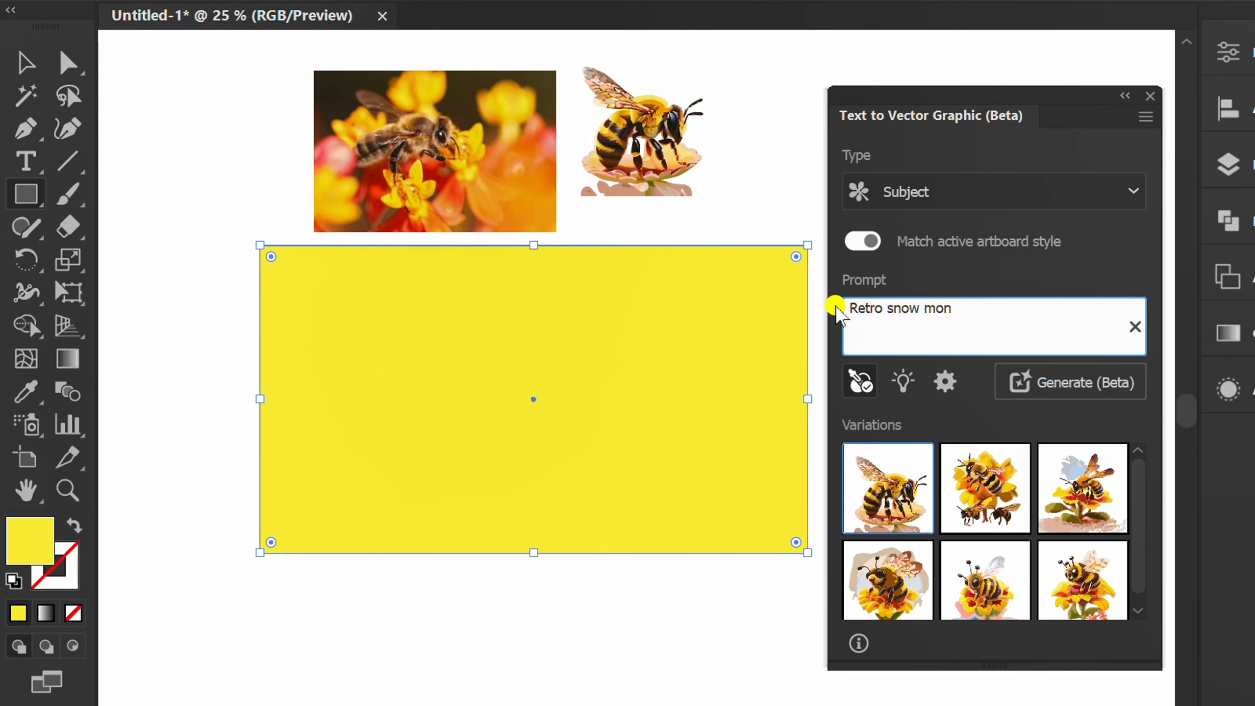
{"action": "type", "text": "tain"}
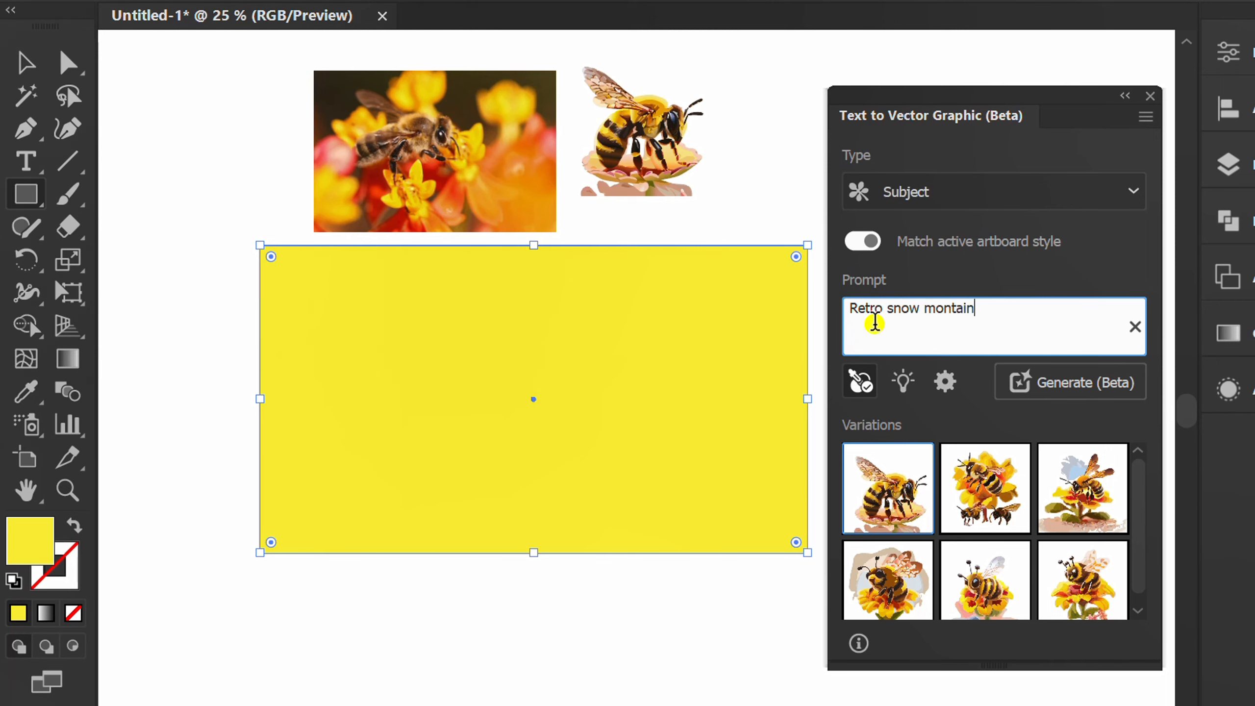
Turn off the style picker and set the detail level to 3 for the generation
{"action": "left_click", "coordinate": [859, 387]}
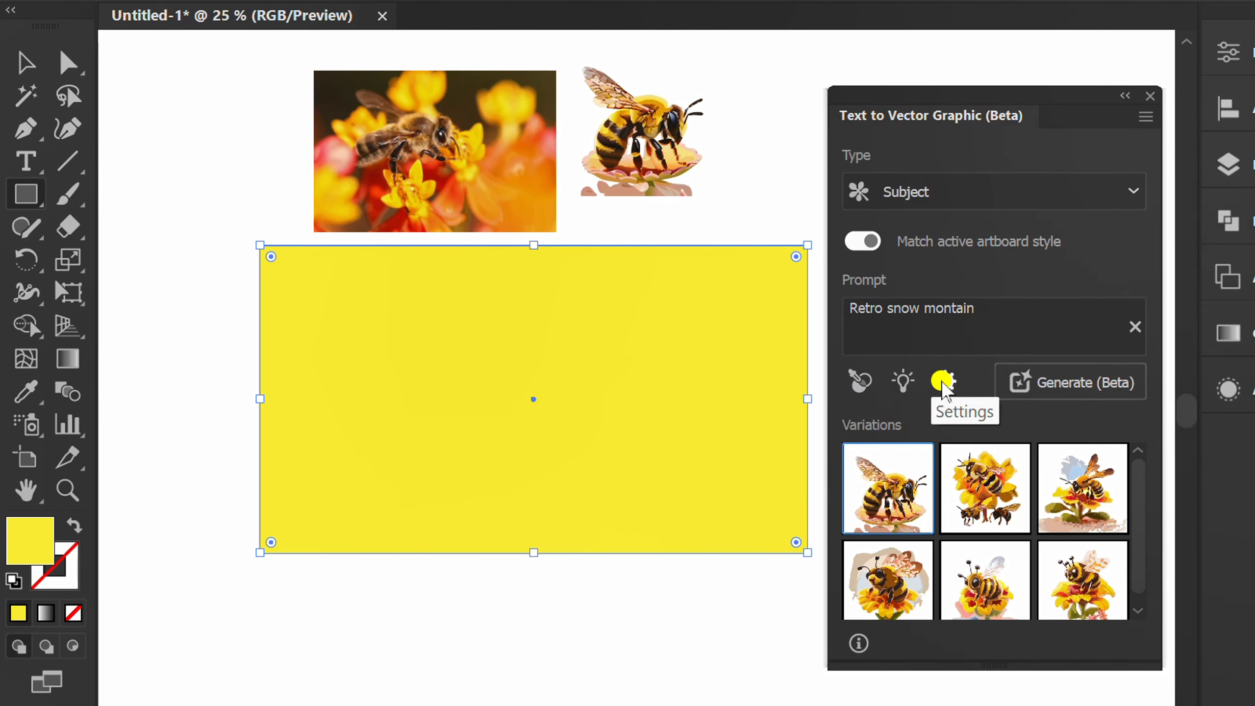
{"action": "left_click", "coordinate": [945, 382]}
{"action": "left_click_drag", "start_coordinate": [752, 479], "coordinate": [792, 480]}
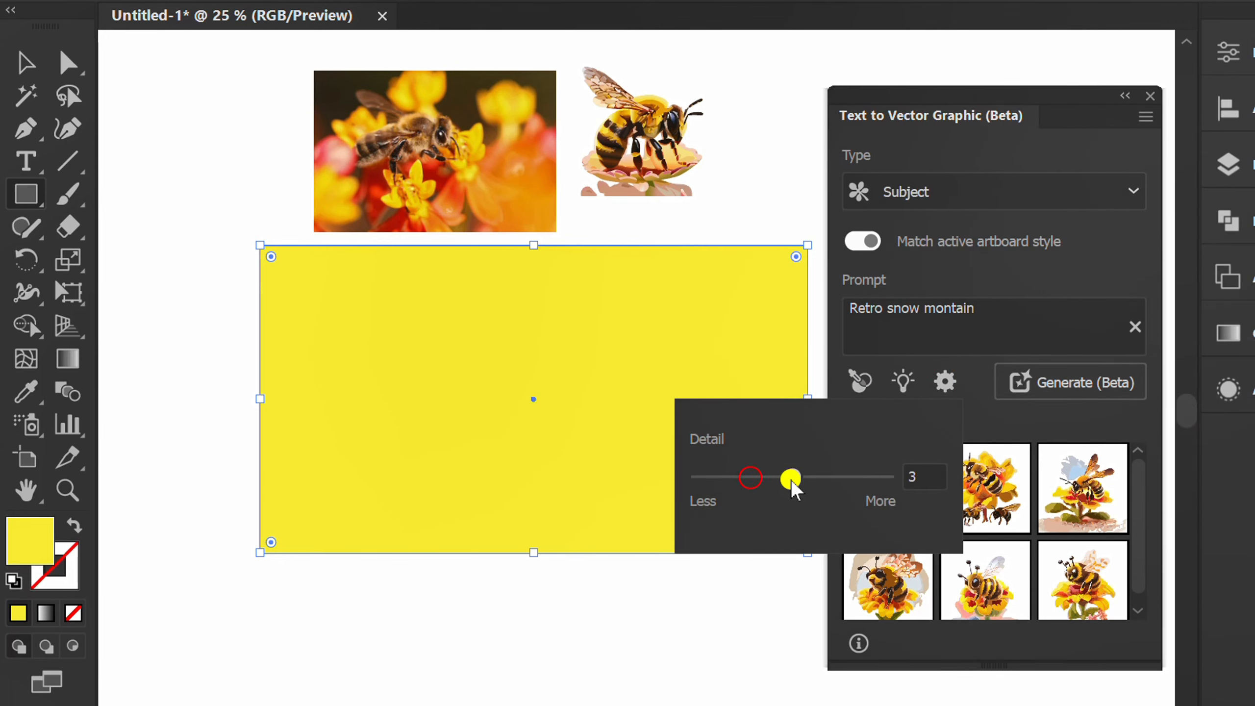
{"action": "left_click", "coordinate": [1080, 270]}
Switch the graphic type to Scene and generate the snow mountain variations in the yellow rectangle
{"action": "left_click", "coordinate": [1116, 197]}
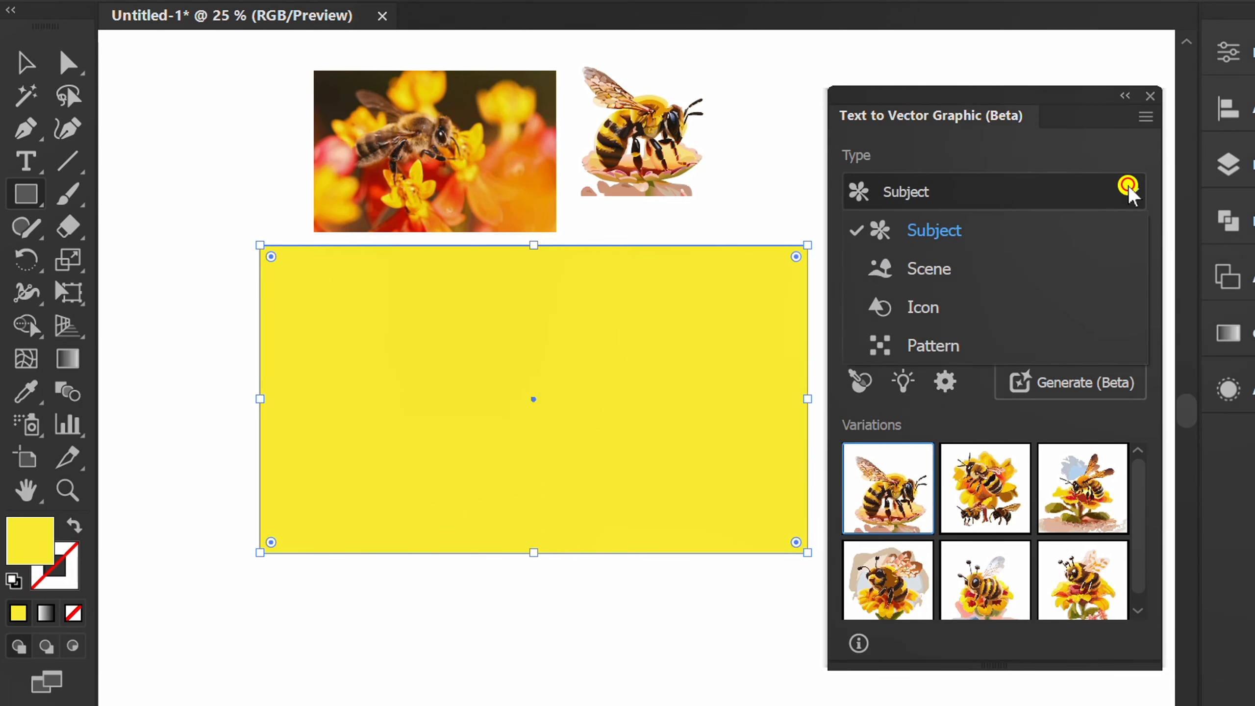
{"action": "left_click", "coordinate": [956, 270]}
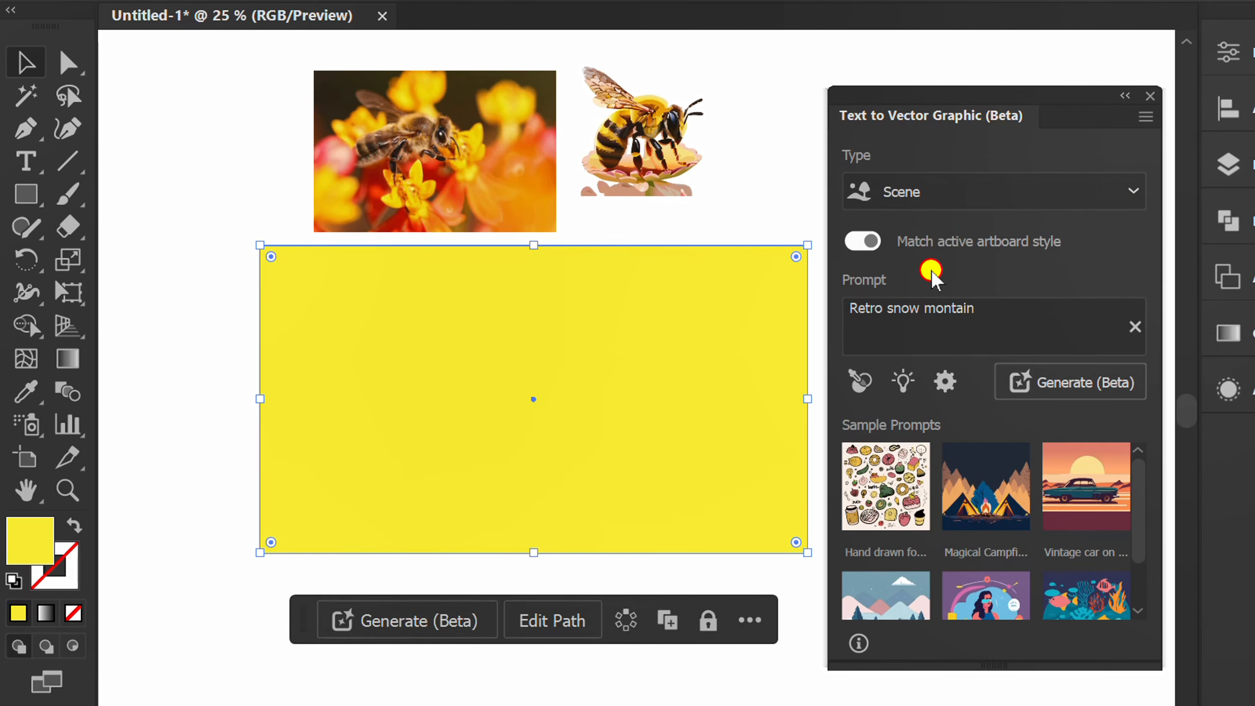
{"action": "left_click", "coordinate": [1044, 389]}
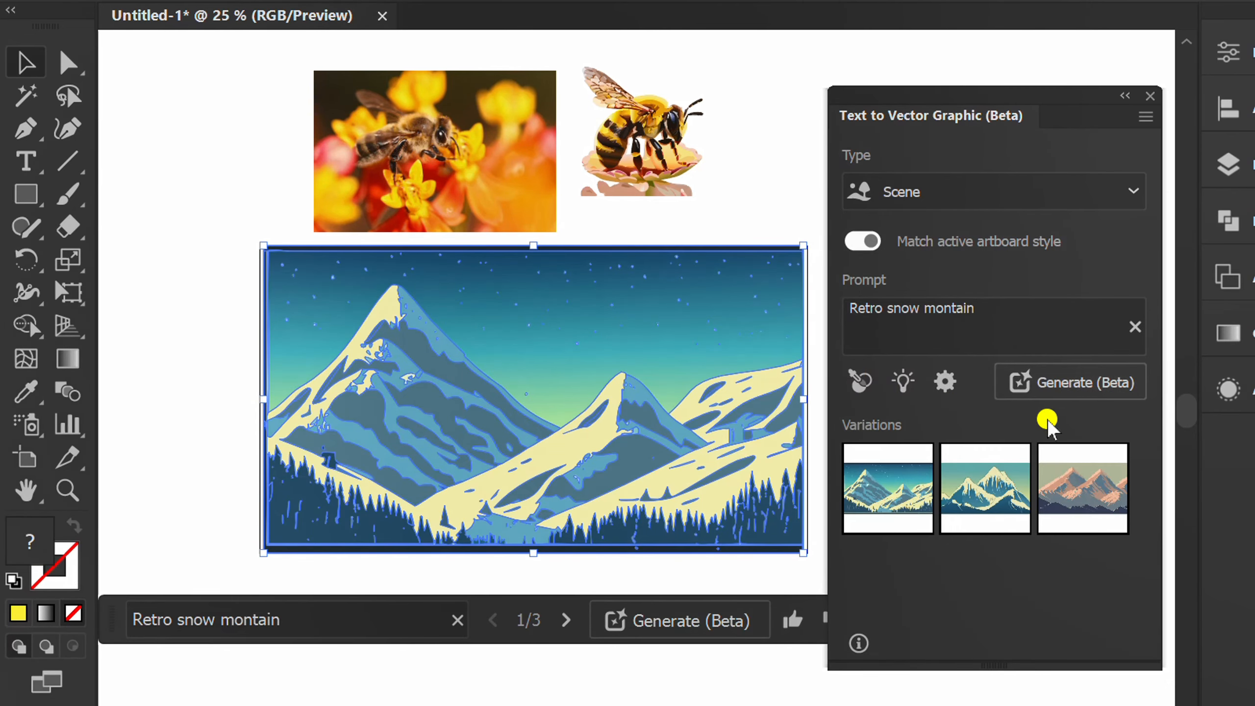
Compare the second and third snow mountain scenes on the artwork, switch back to the first one and deselect it
{"action": "left_click", "coordinate": [967, 486]}
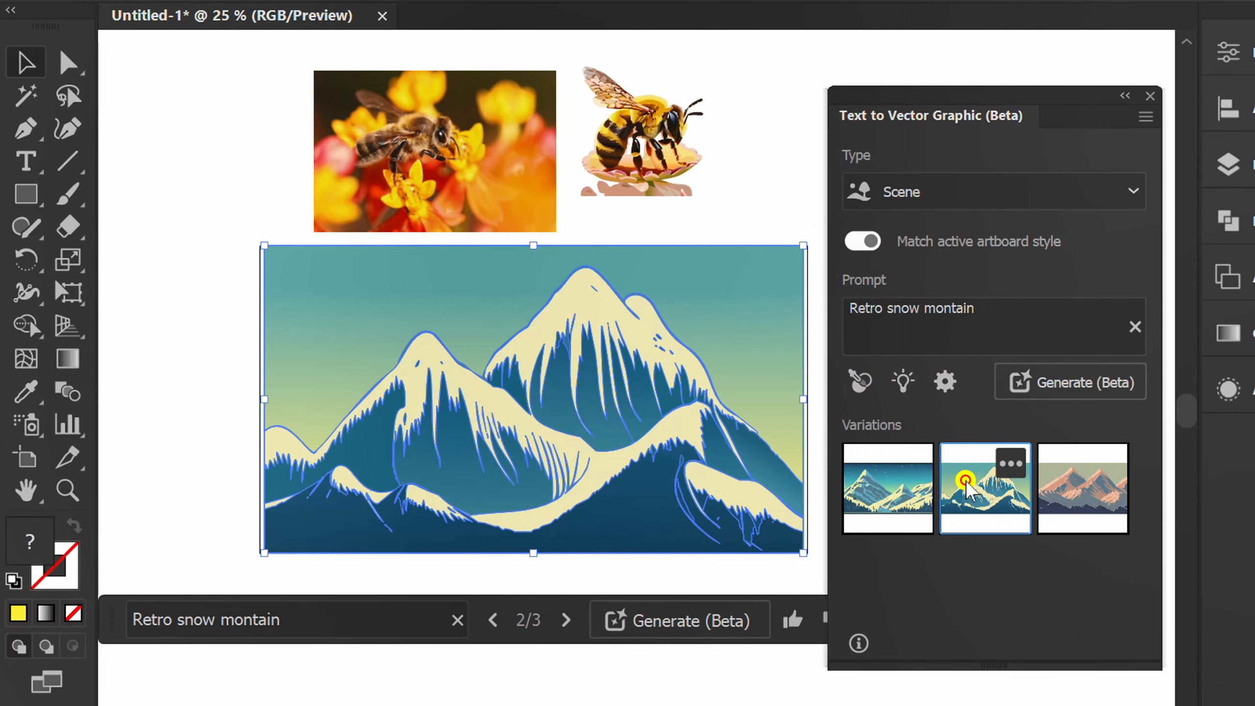
{"action": "left_click", "coordinate": [1068, 487]}
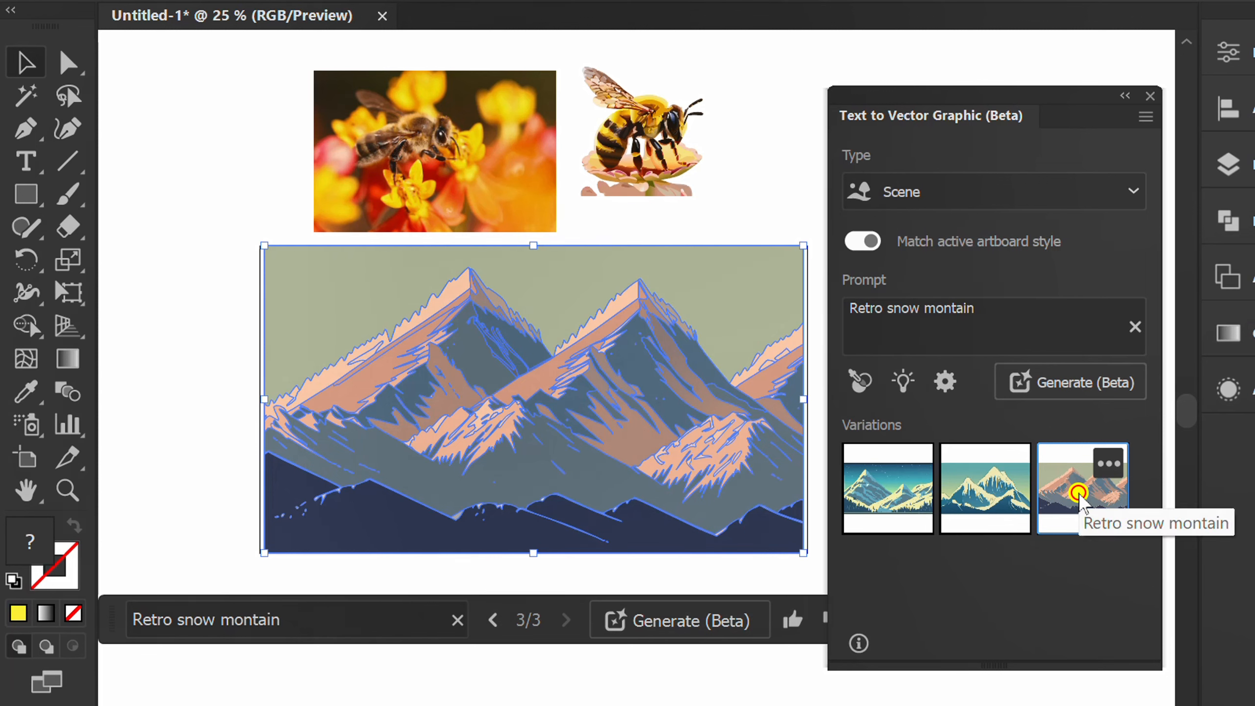
{"action": "left_click", "coordinate": [734, 575]}
{"action": "left_click", "coordinate": [707, 317]}
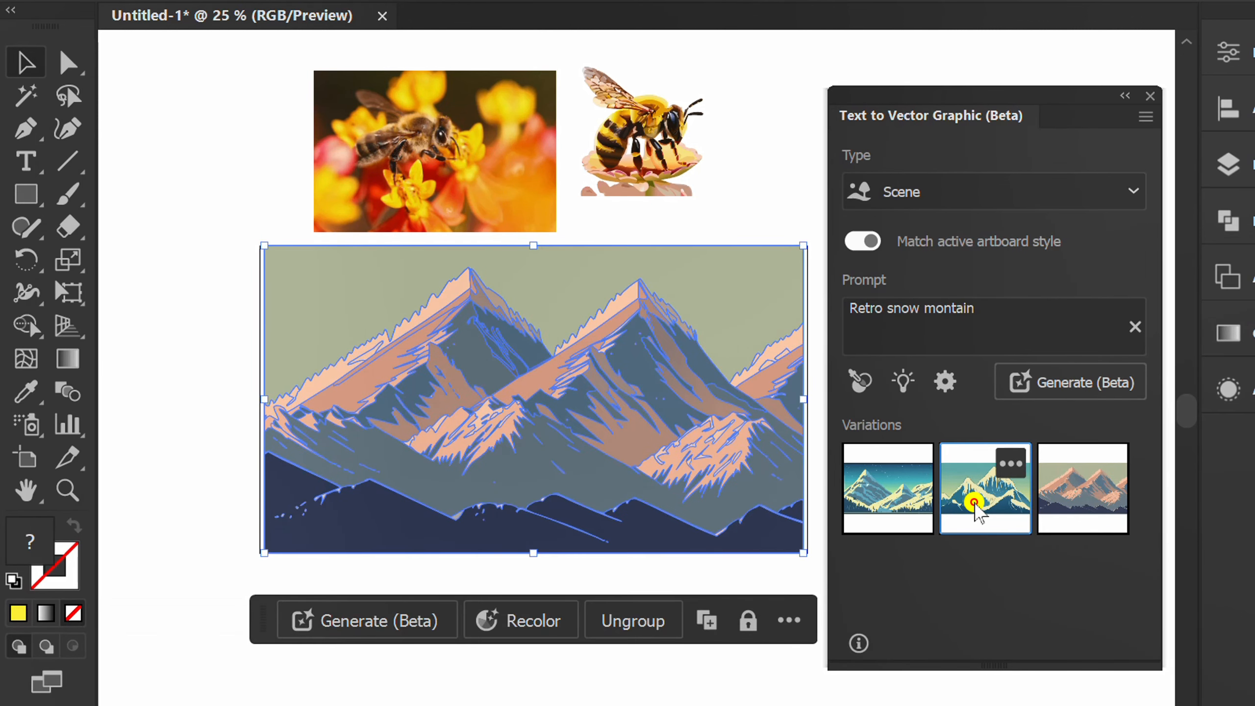
{"action": "left_click", "coordinate": [967, 495]}
{"action": "left_click", "coordinate": [259, 434]}
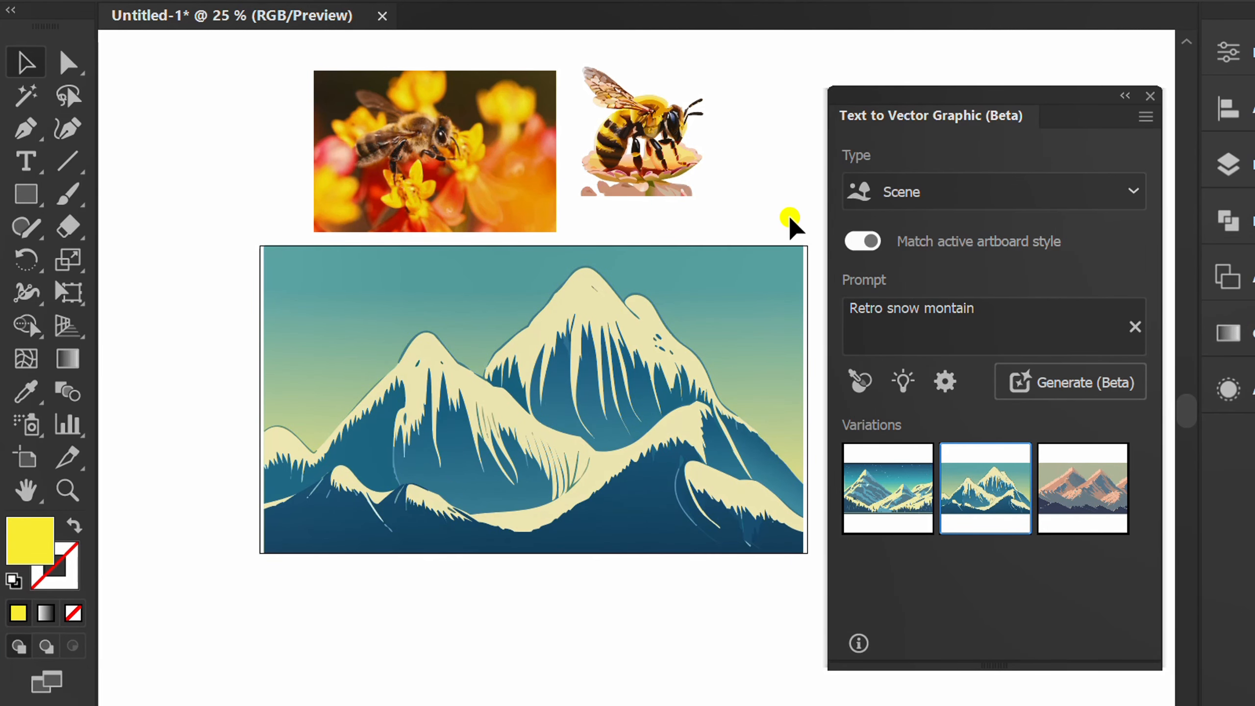
{"action": "left_click", "coordinate": [734, 309]}
{"action": "left_click", "coordinate": [885, 483]}
{"action": "left_click", "coordinate": [191, 440]}
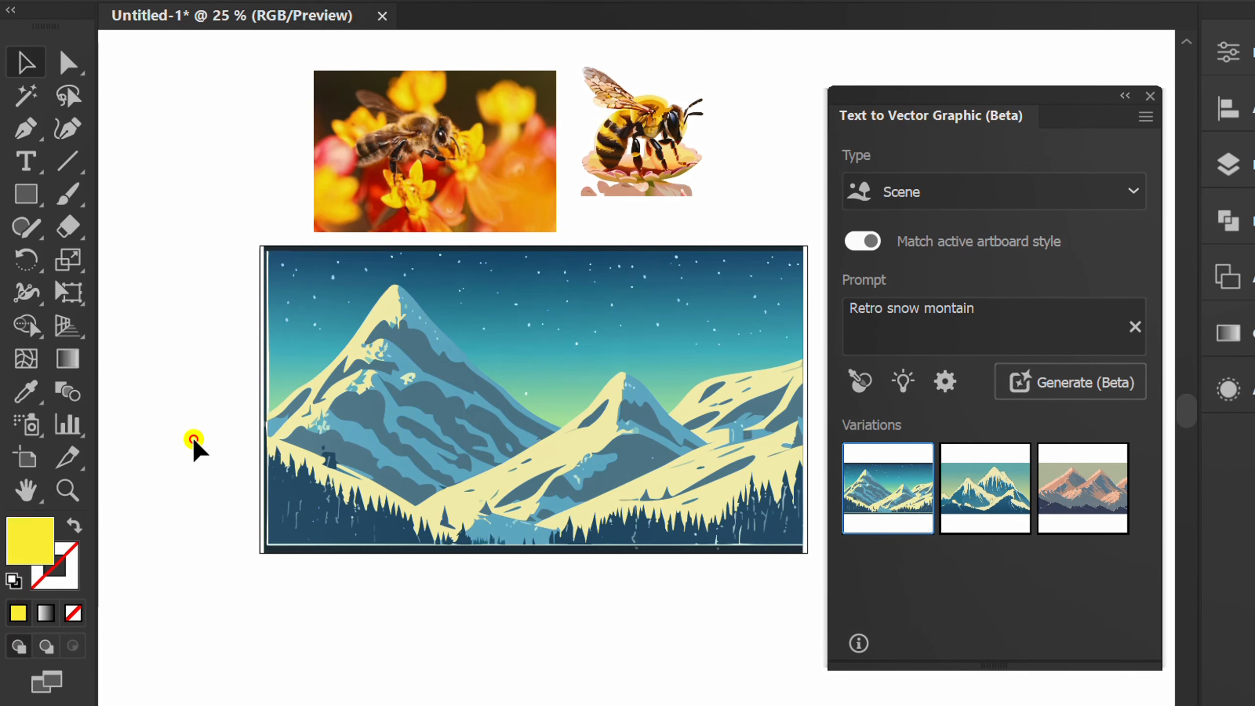
Switch the graphic type to Icon and change the prompt to "minimalist montain retro"
{"action": "left_click", "coordinate": [981, 193]}
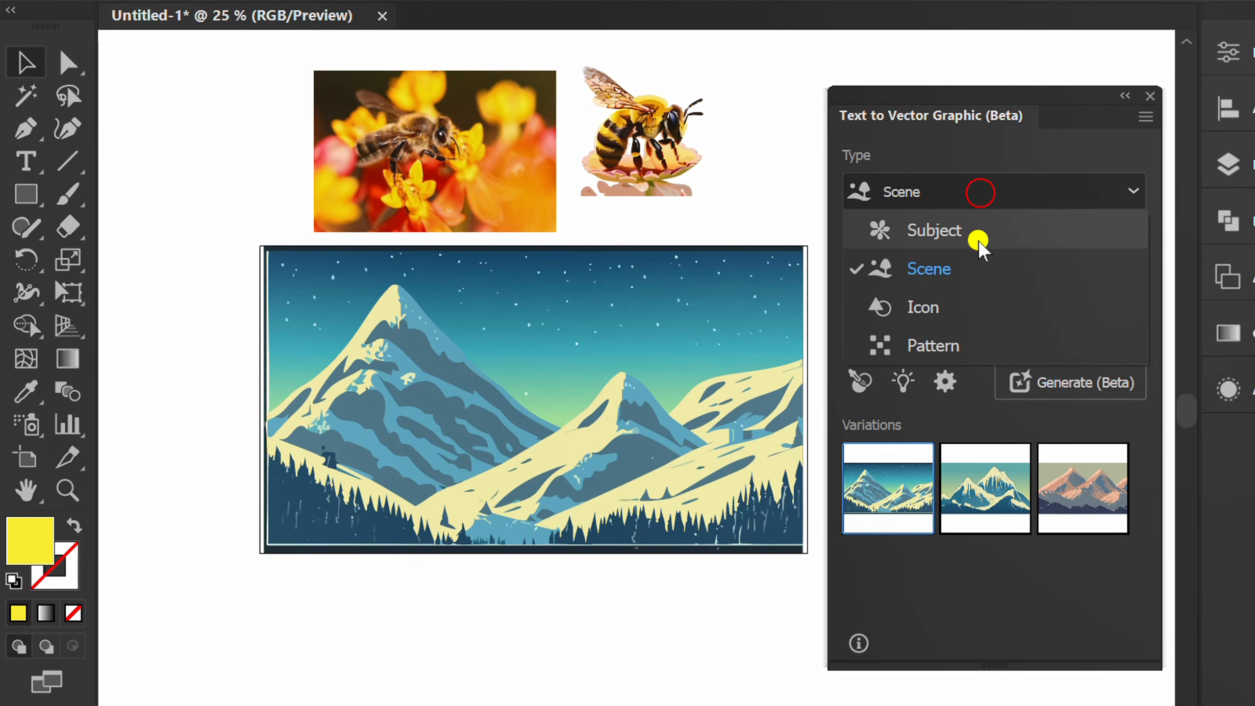
{"action": "left_click", "coordinate": [926, 312]}
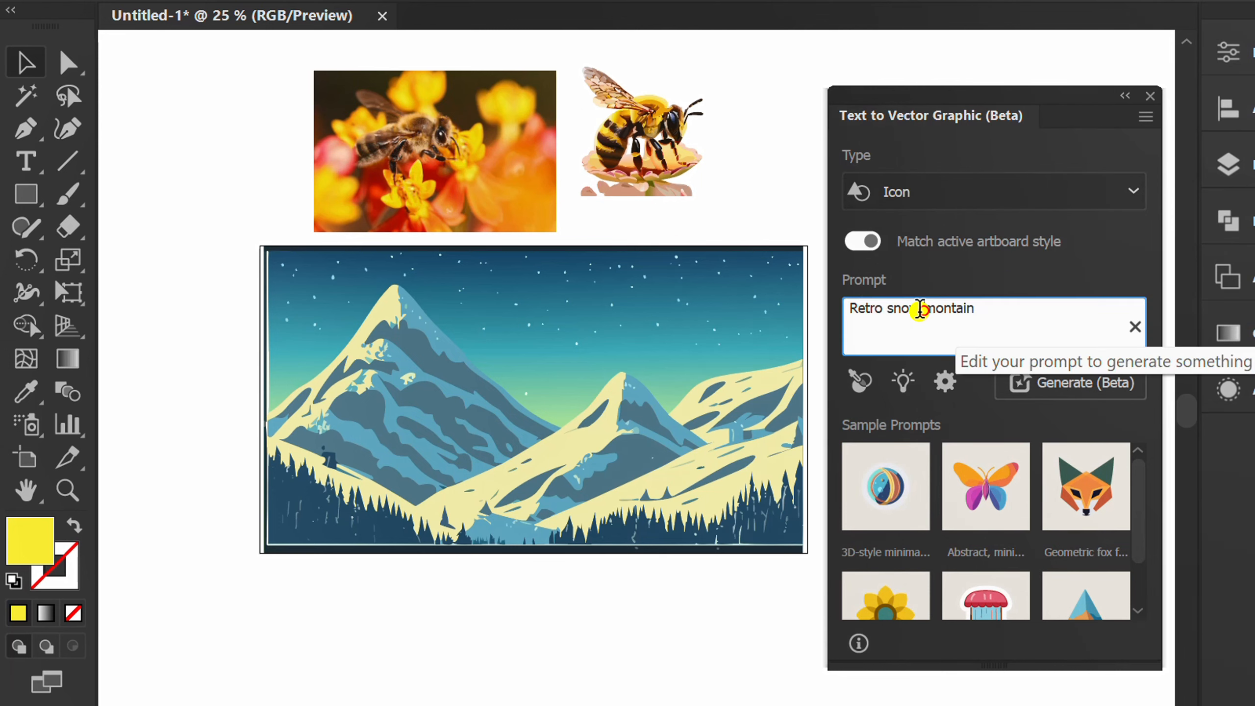
{"action": "left_click_drag", "start_coordinate": [922, 309], "coordinate": [821, 308]}
{"action": "key", "text": "BackSpace"}
{"action": "type", "text": "minimali"}
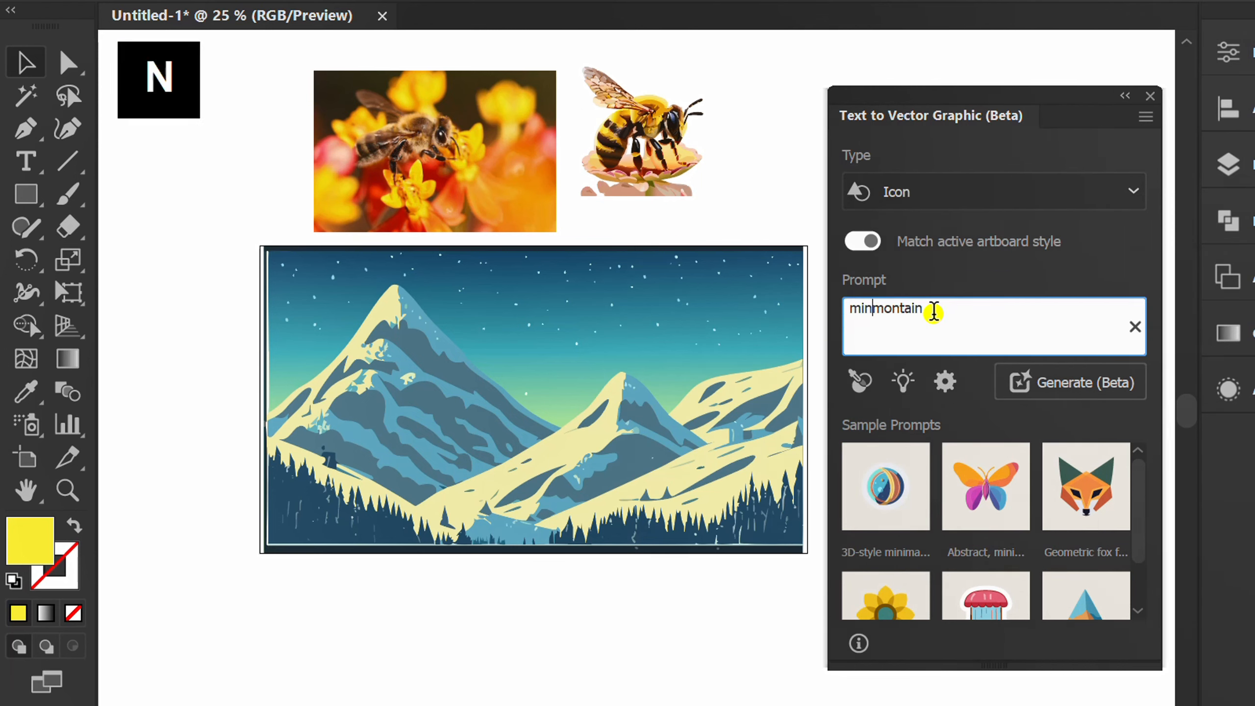
{"action": "type", "text": "st"}
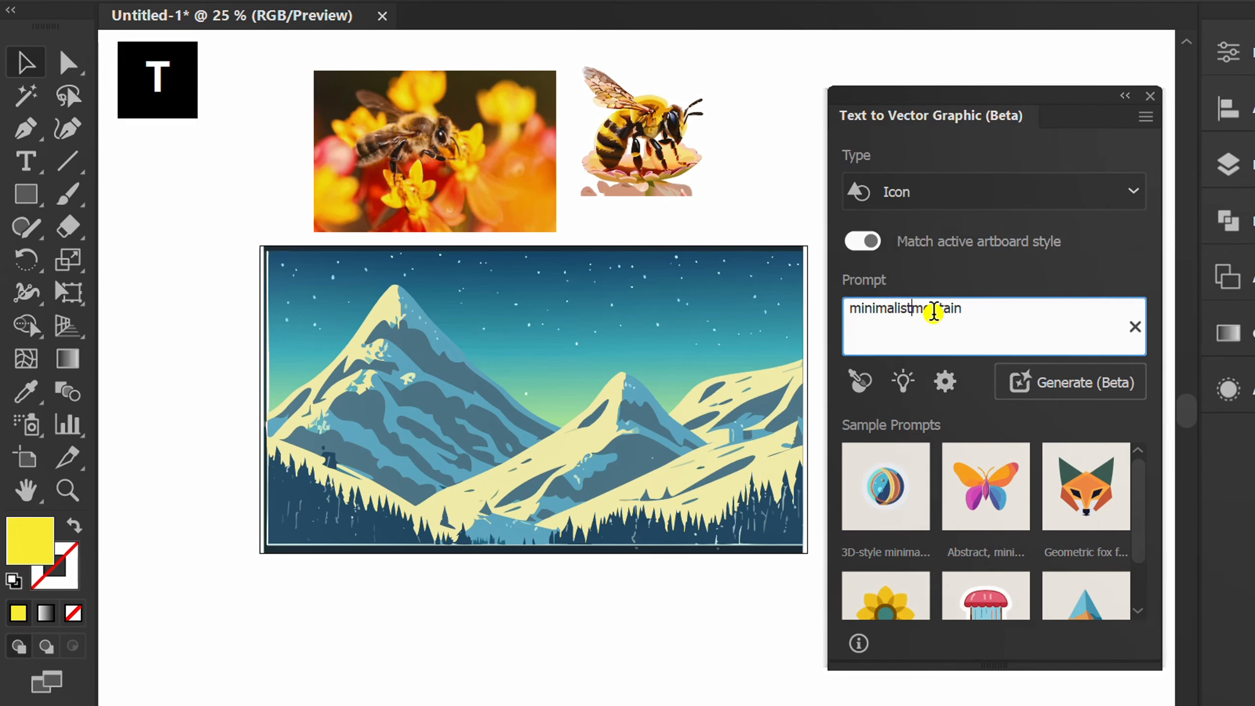
{"action": "type", "text": "retro"}
Draw a square to the right of the mountain scene and generate the icon variations in it
{"action": "scroll", "coordinate": [741, 356], "scroll_direction": "up", "scroll_amount": 1}
{"action": "left_click_drag", "start_coordinate": [742, 371], "coordinate": [336, 355]}
{"action": "key", "text": "m"}
{"action": "mouse_move", "coordinate": [690, 366]}
{"action": "left_mouse_down"}
{"action": "mouse_move", "coordinate": [617, 391]}
{"action": "mouse_move", "coordinate": [664, 464]}
{"action": "left_mouse_up"}
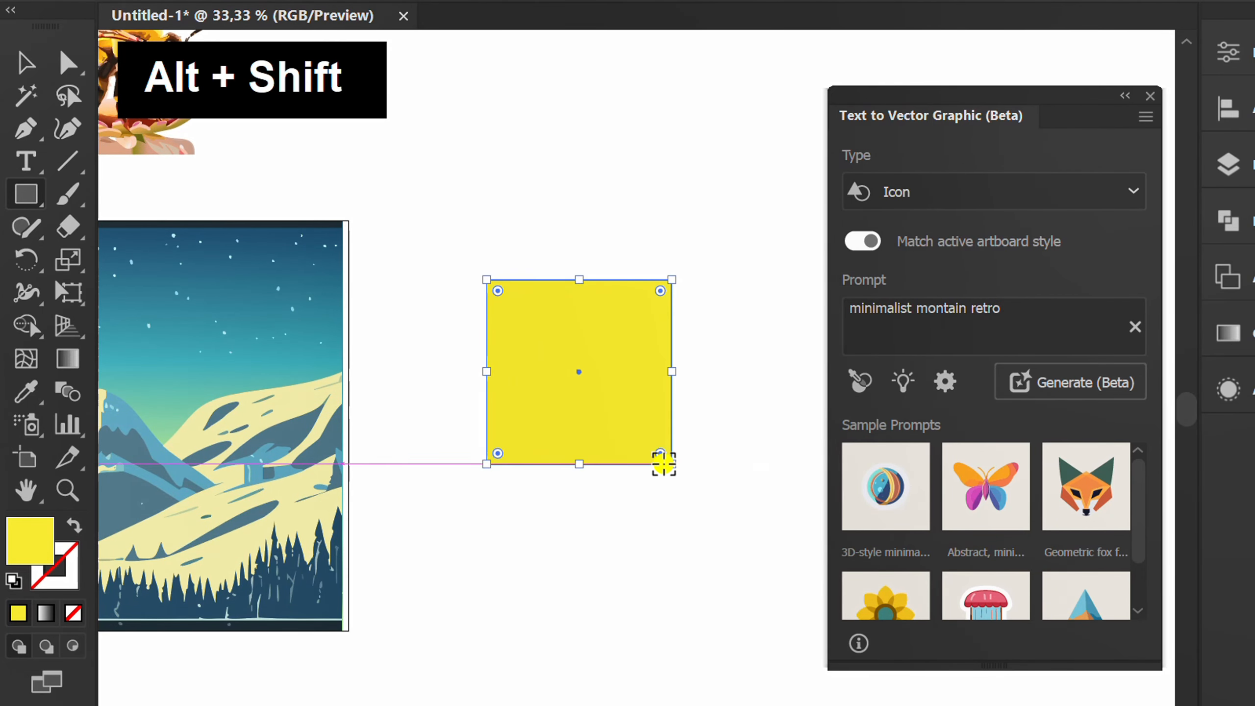
{"action": "key", "text": "v"}
{"action": "left_click", "coordinate": [1024, 314]}
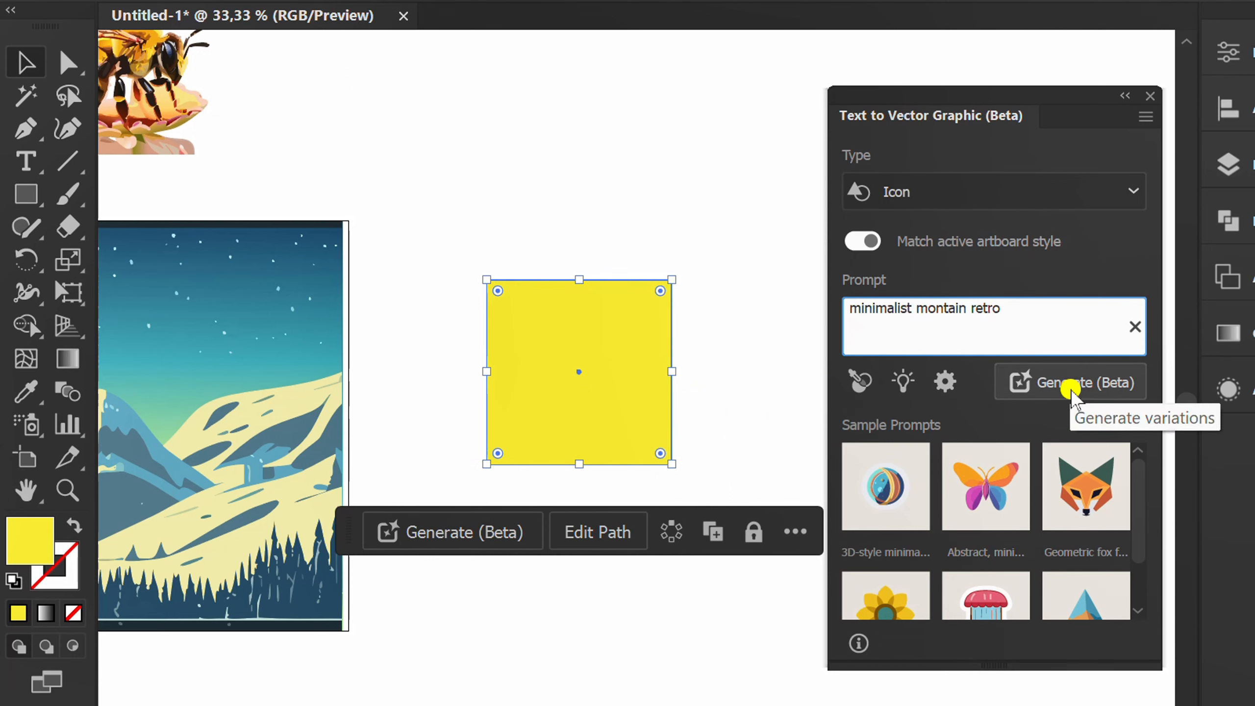
{"action": "left_click", "coordinate": [1070, 384]}
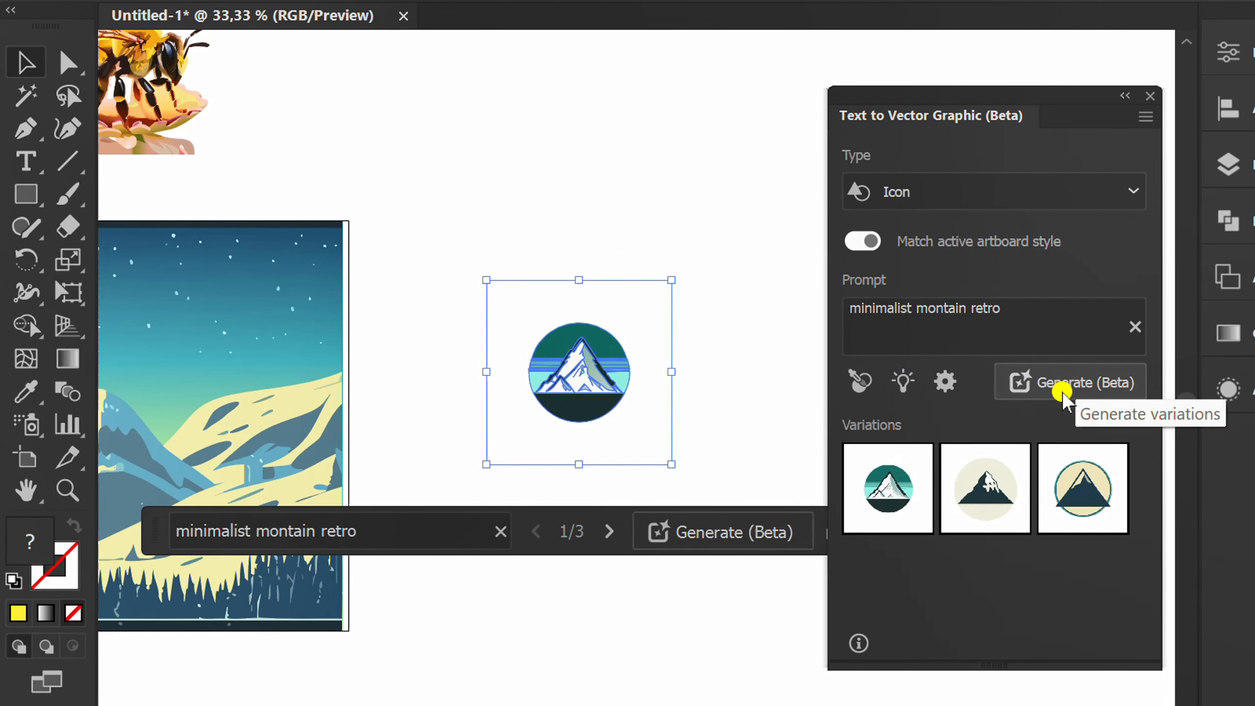
Inspect the first two mountain icon variations at 100 % zoom and apply the third one
{"action": "left_click", "coordinate": [749, 418]}
{"action": "key", "text": "ctrl+1"}
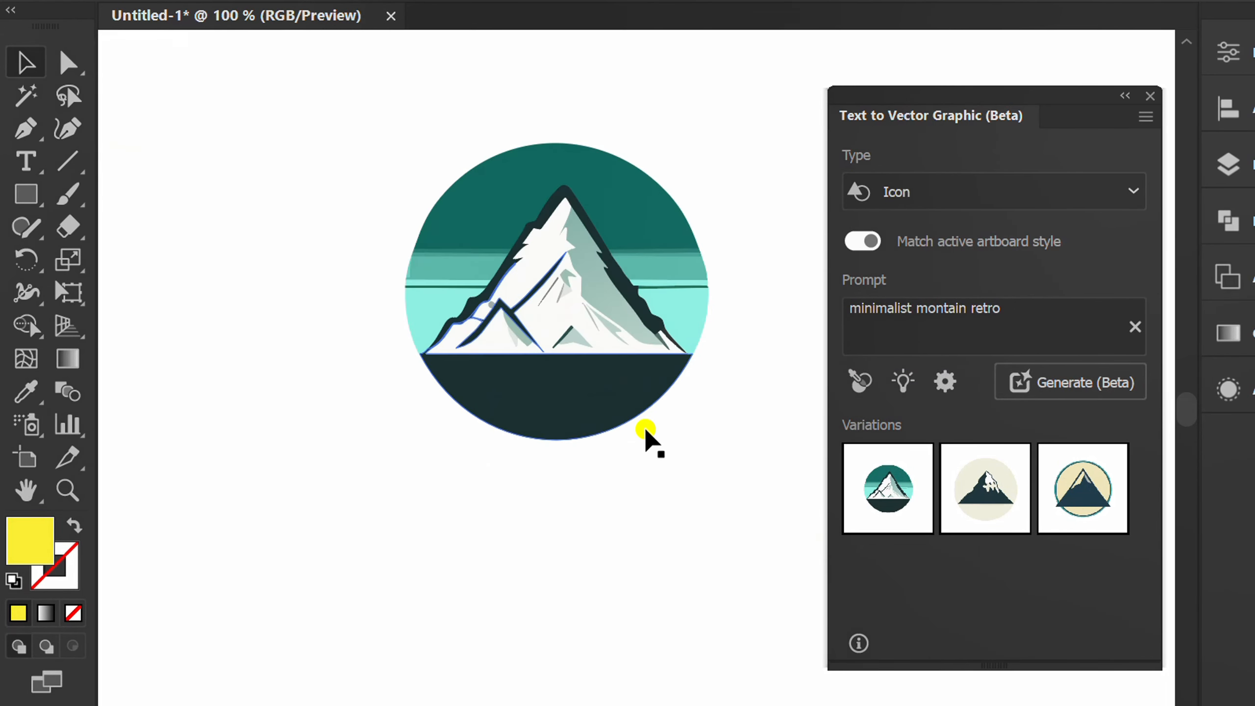
{"action": "key", "text": "space"}
{"action": "left_click_drag", "start_coordinate": [681, 439], "coordinate": [664, 501]}
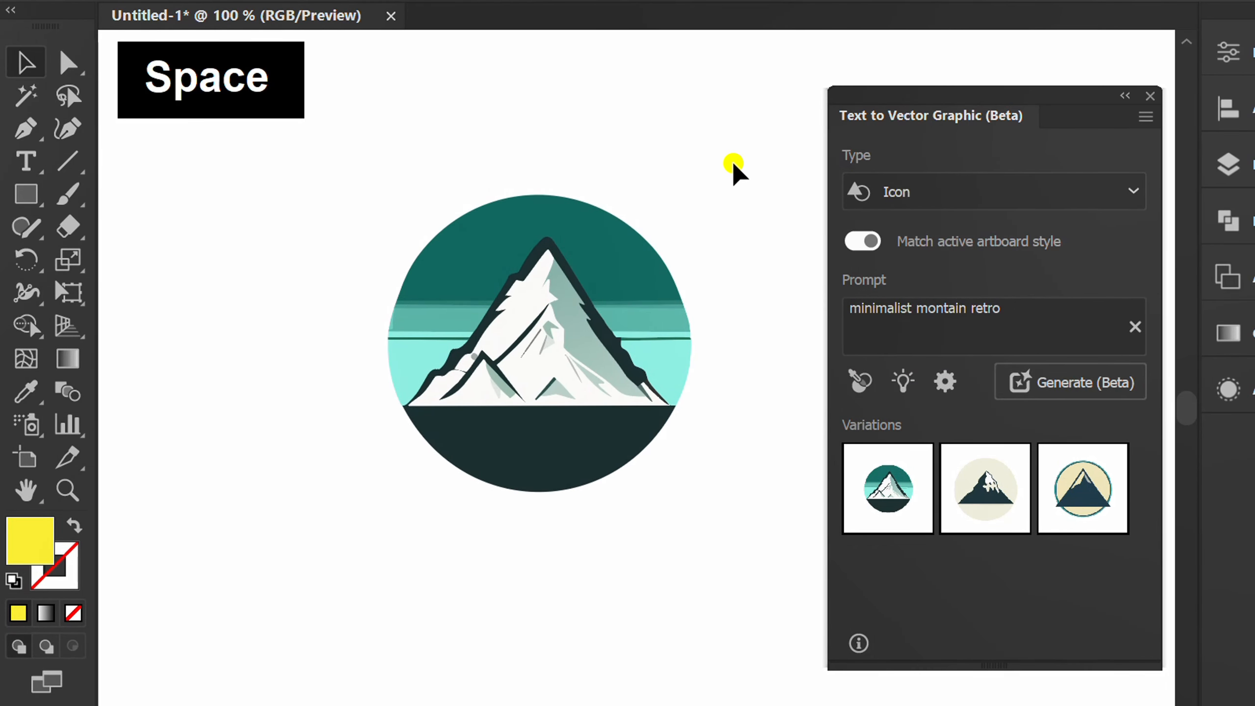
{"action": "left_click_drag", "start_coordinate": [735, 163], "coordinate": [634, 316]}
{"action": "mouse_move", "coordinate": [879, 492]}
{"action": "left_click", "coordinate": [981, 495]}
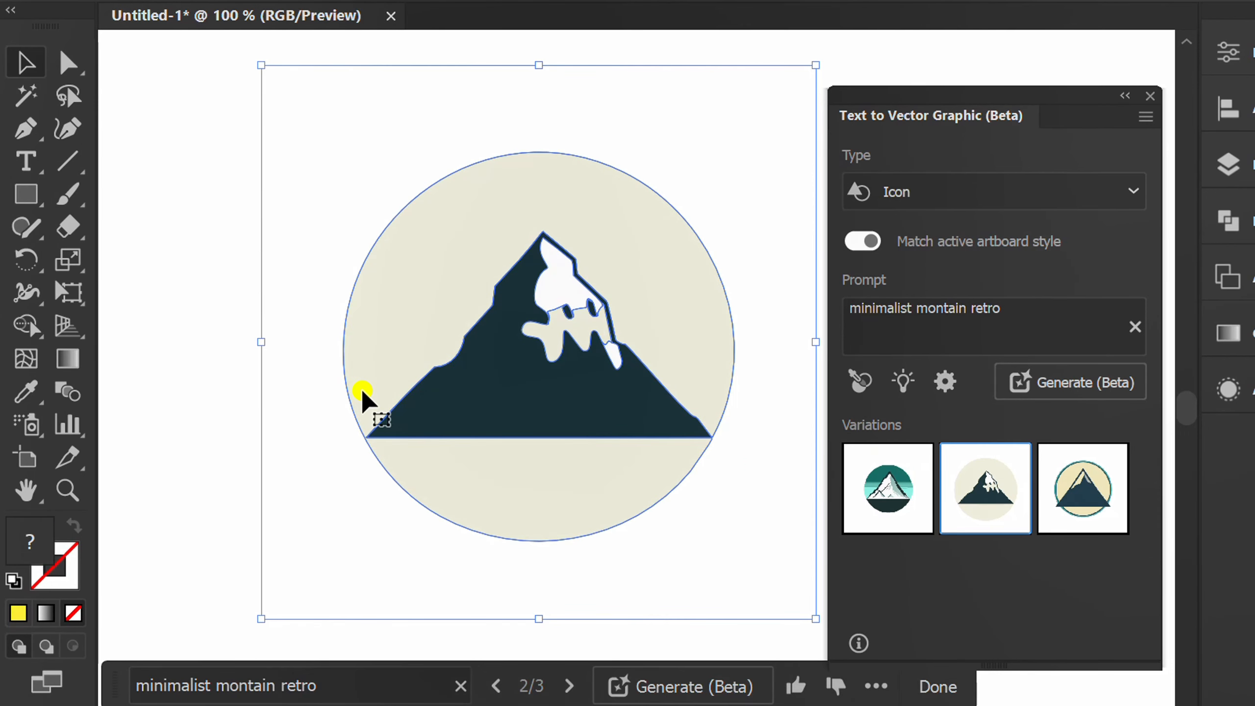
{"action": "left_click", "coordinate": [198, 382]}
{"action": "left_click_drag", "start_coordinate": [715, 82], "coordinate": [638, 267]}
{"action": "left_click", "coordinate": [1096, 494]}
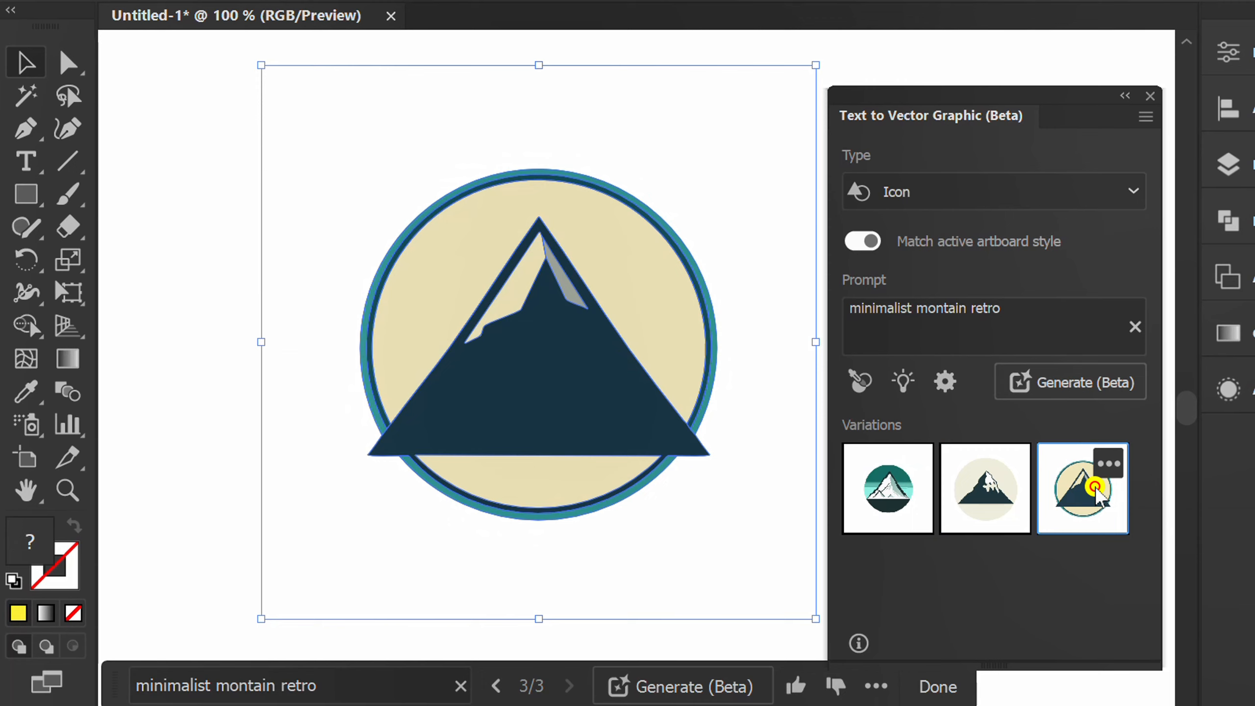
{"action": "left_click", "coordinate": [163, 426]}
Draw a large yellow rectangle in the empty area to the right of the mountain icon
{"action": "key", "text": "ctrl+minus"}
{"action": "scroll", "coordinate": [644, 190], "scroll_direction": "down", "scroll_amount": 3}
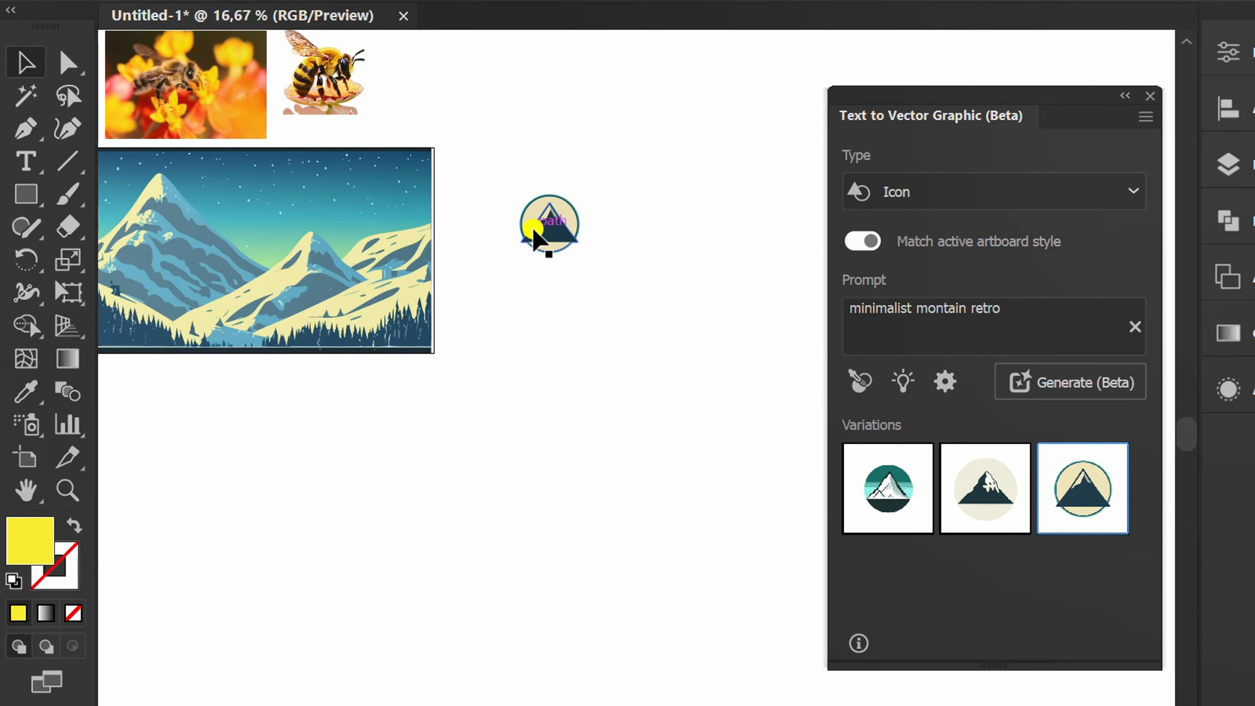
{"action": "key", "text": "space"}
{"action": "left_click_drag", "start_coordinate": [673, 249], "coordinate": [336, 304]}
{"action": "key", "text": "m"}
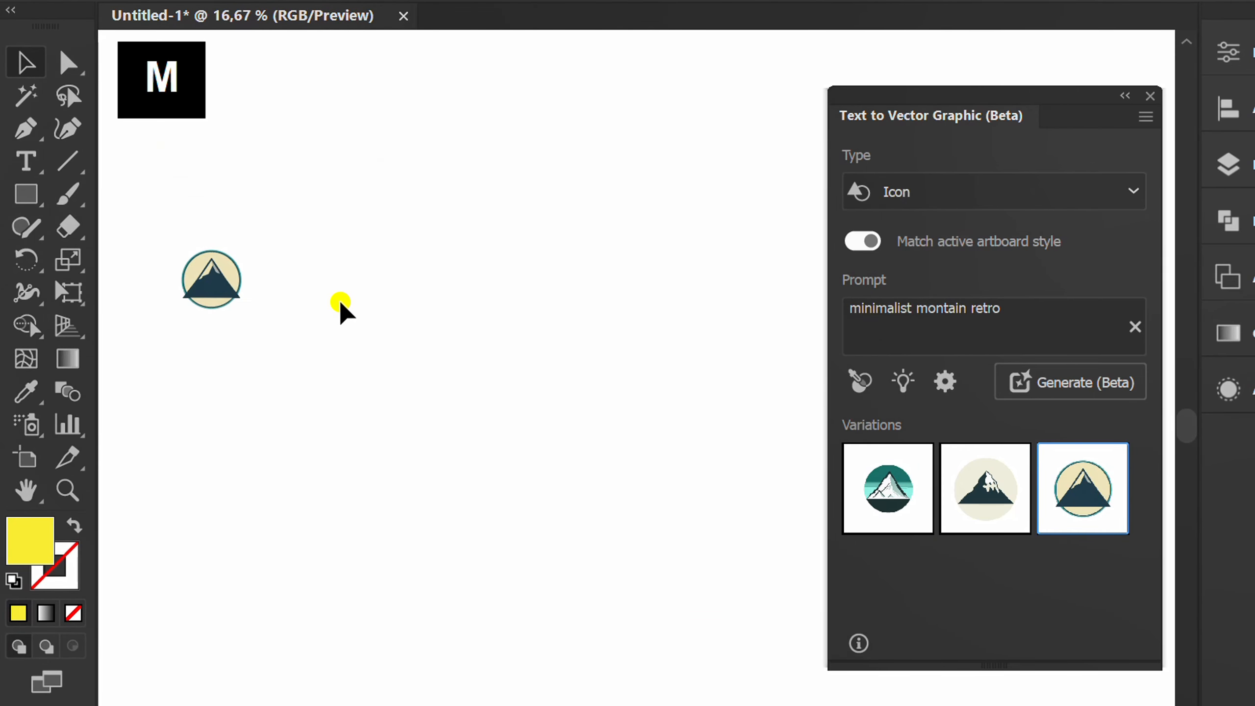
{"action": "mouse_move", "coordinate": [301, 176]}
{"action": "left_mouse_down"}
{"action": "mouse_move", "coordinate": [460, 297]}
{"action": "mouse_move", "coordinate": [739, 447]}
{"action": "left_mouse_up"}
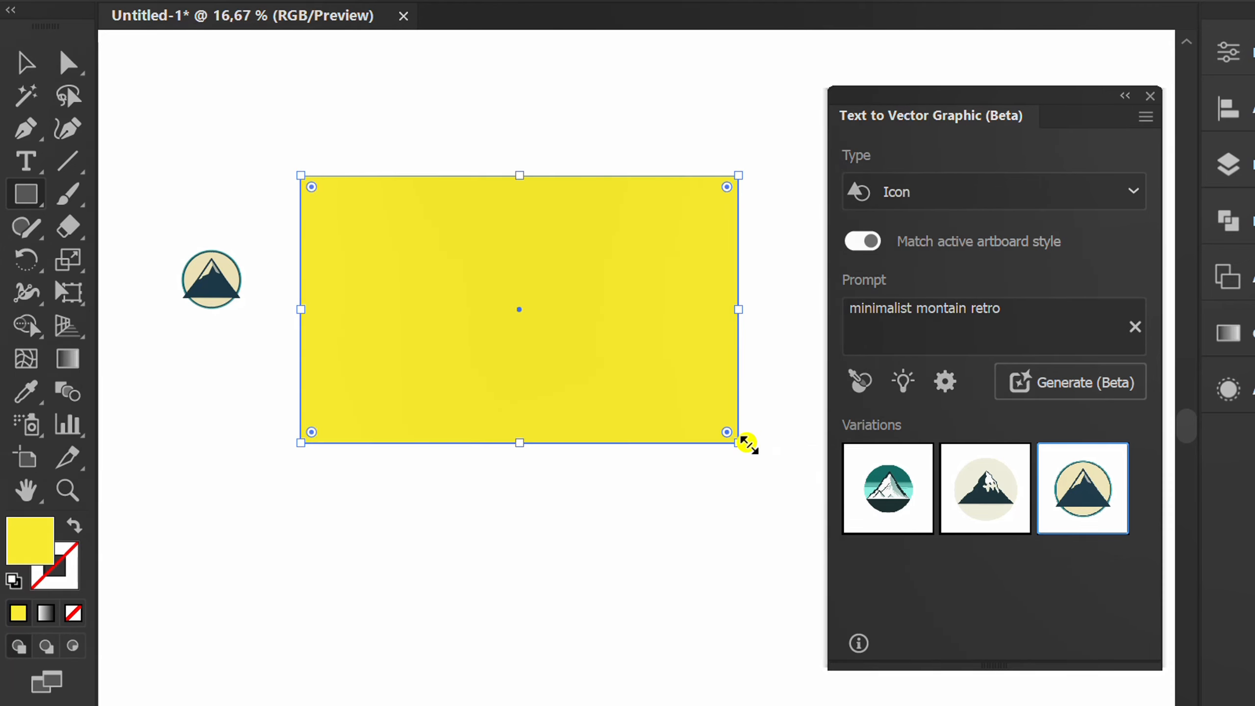
Switch the graphic type to Pattern and change the prompt to "ethnic handmade seamless pattern"
{"action": "left_click", "coordinate": [1130, 190]}
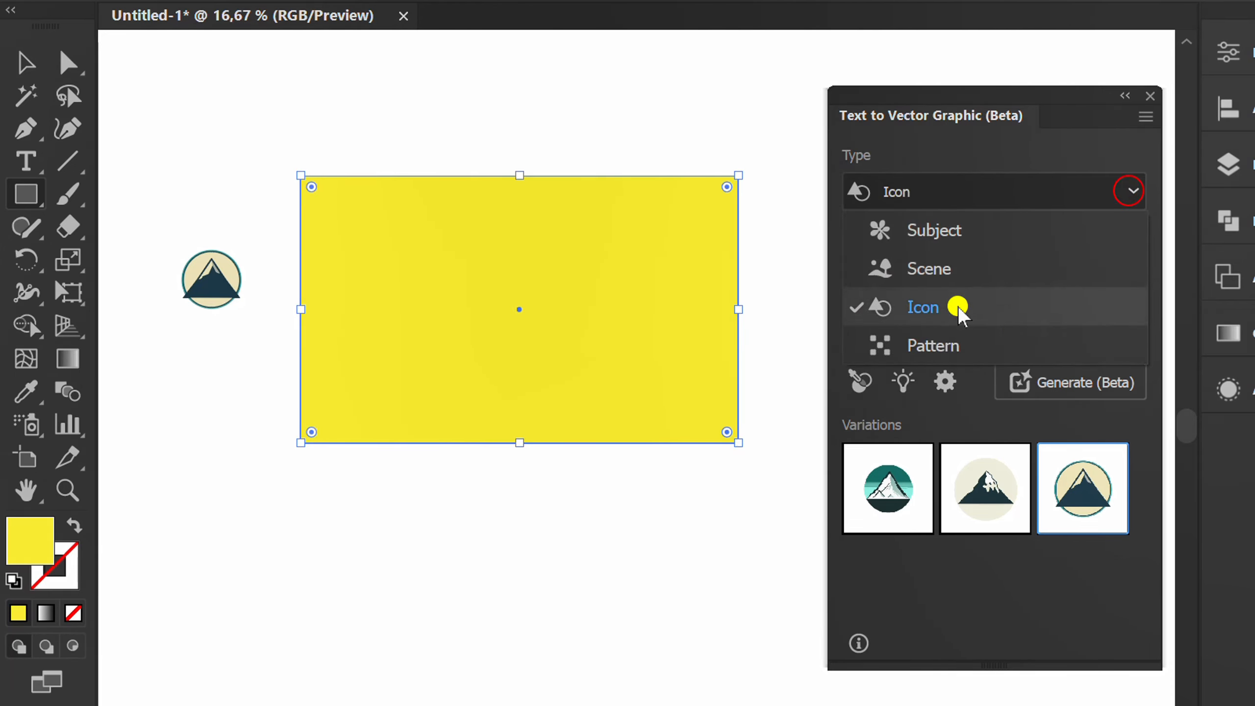
{"action": "left_click", "coordinate": [923, 345]}
{"action": "left_click_drag", "start_coordinate": [1014, 317], "coordinate": [824, 317]}
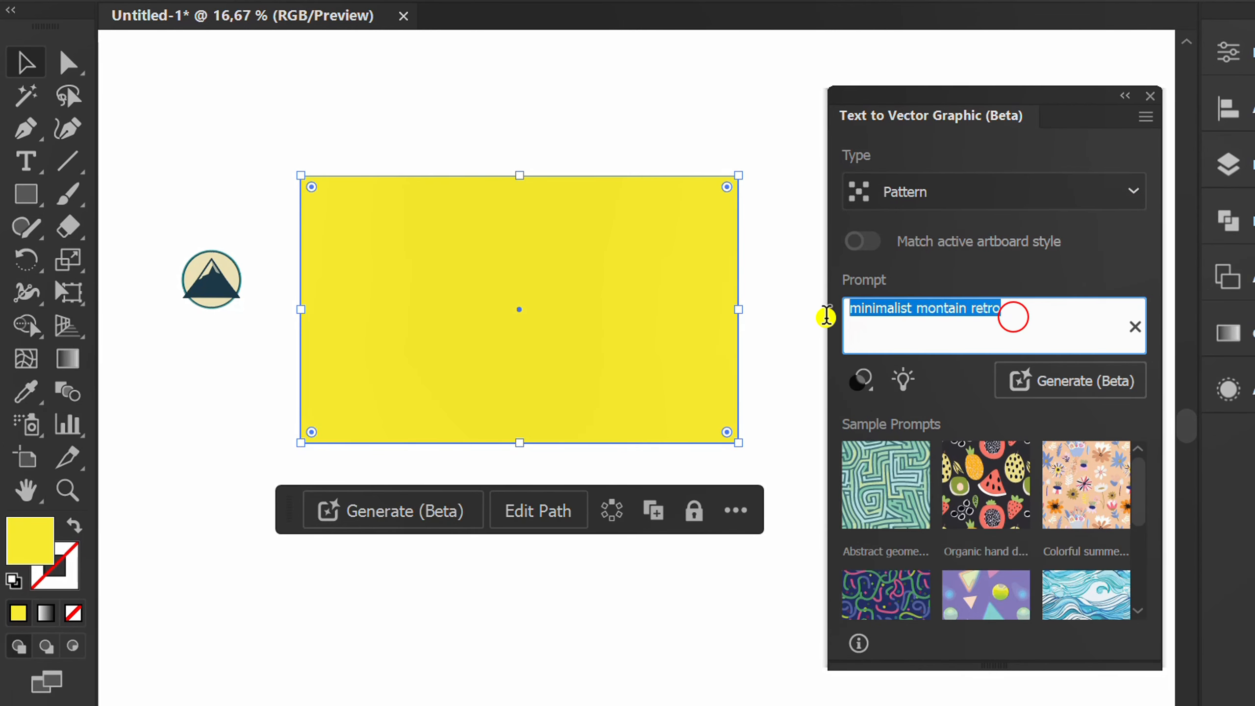
{"action": "type", "text": "ethnic han"}
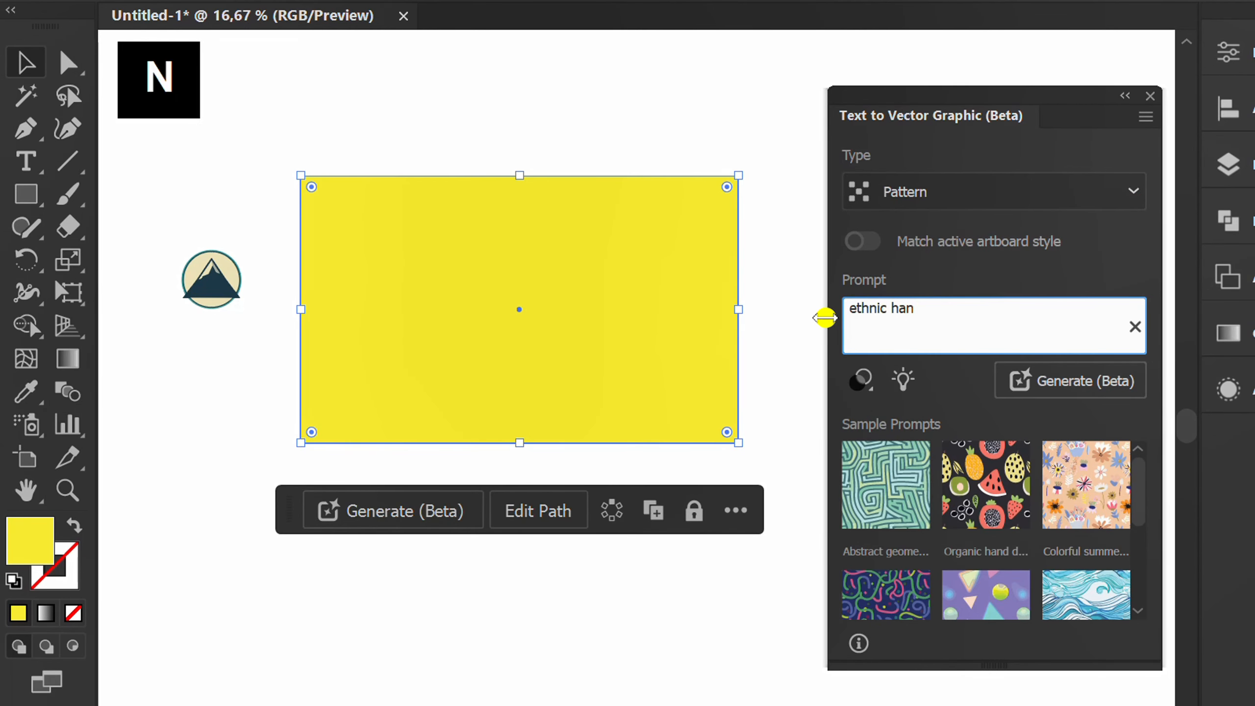
{"action": "type", "text": "dmade seamless pattern"}
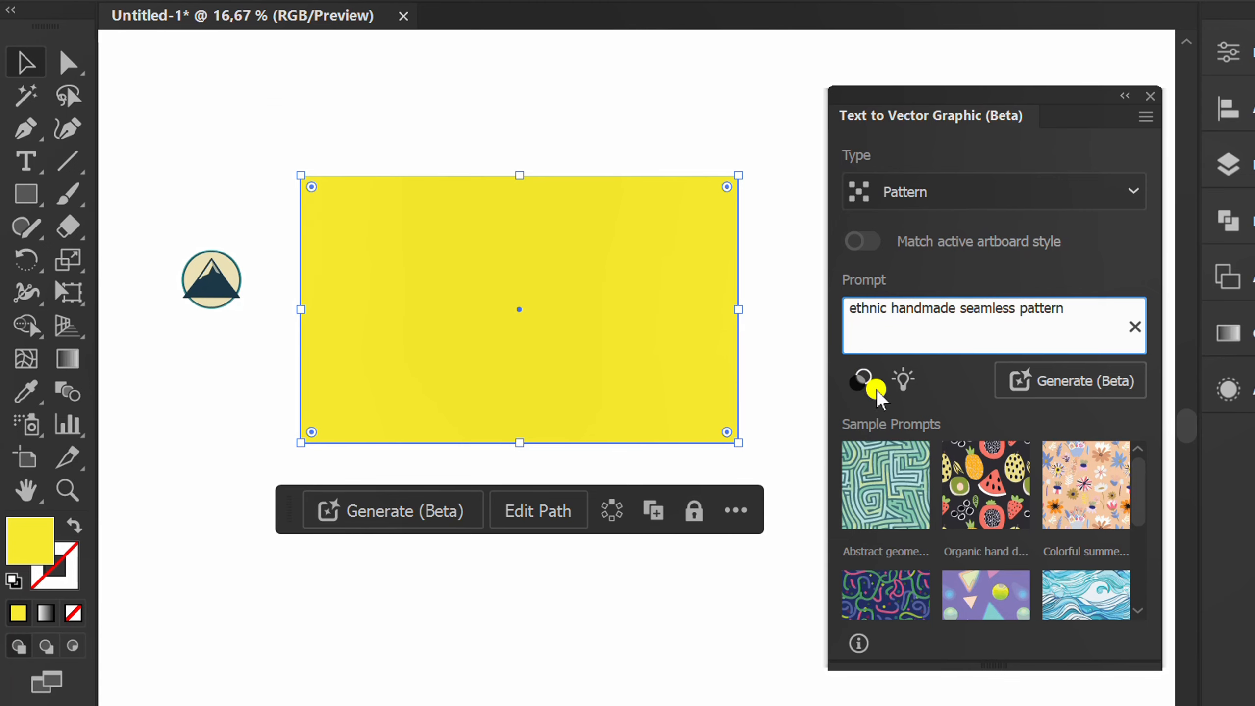
Leave the pattern's color preset at None and limit the maximum number of colors to 5
{"action": "left_click", "coordinate": [864, 385]}
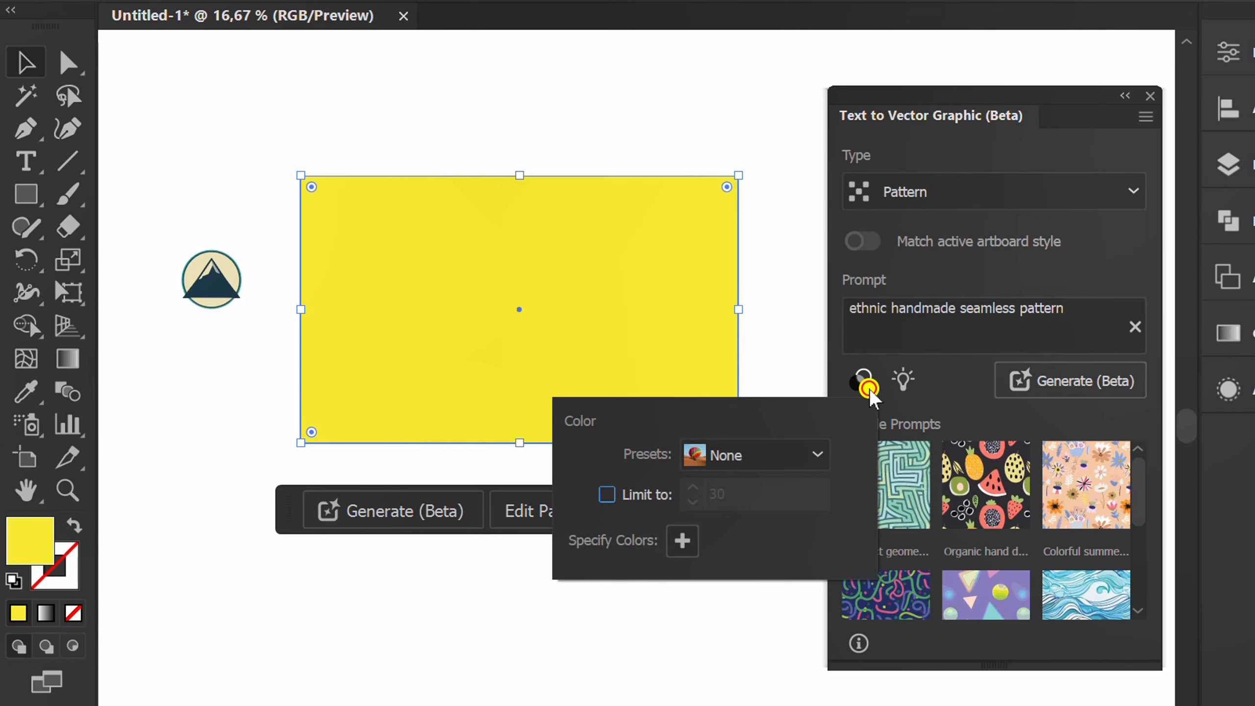
{"action": "left_click", "coordinate": [817, 455]}
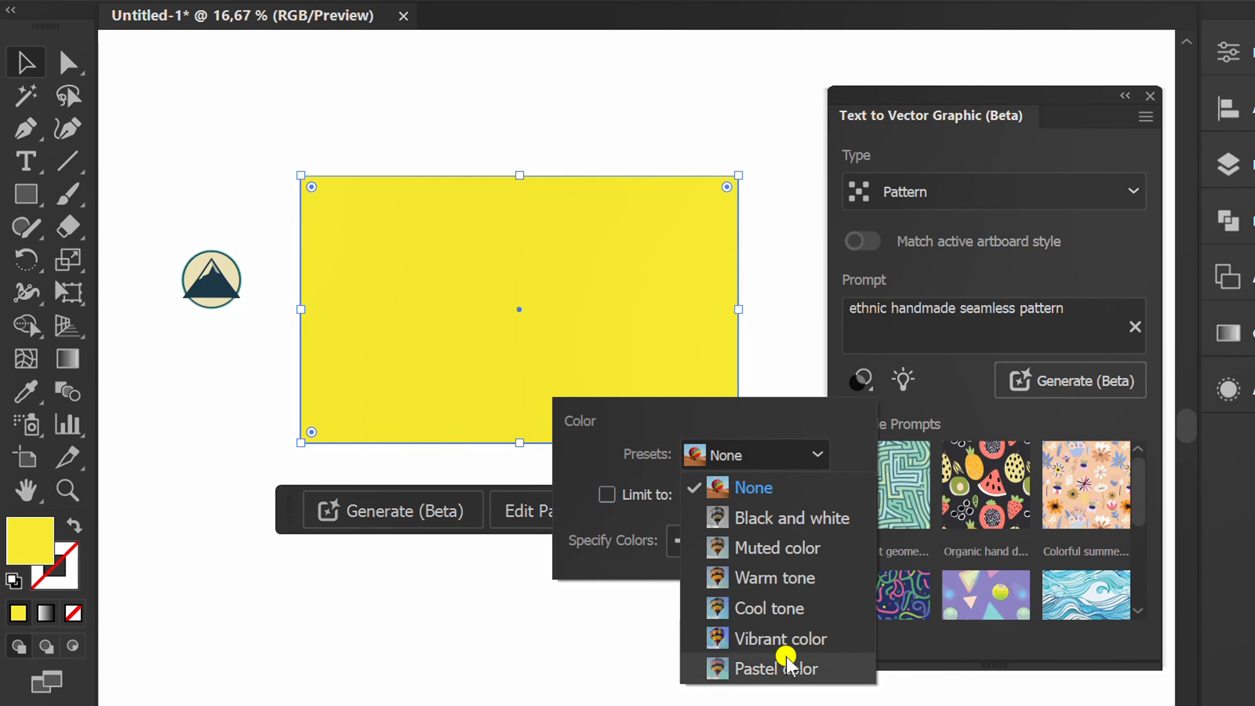
{"action": "left_click", "coordinate": [786, 490]}
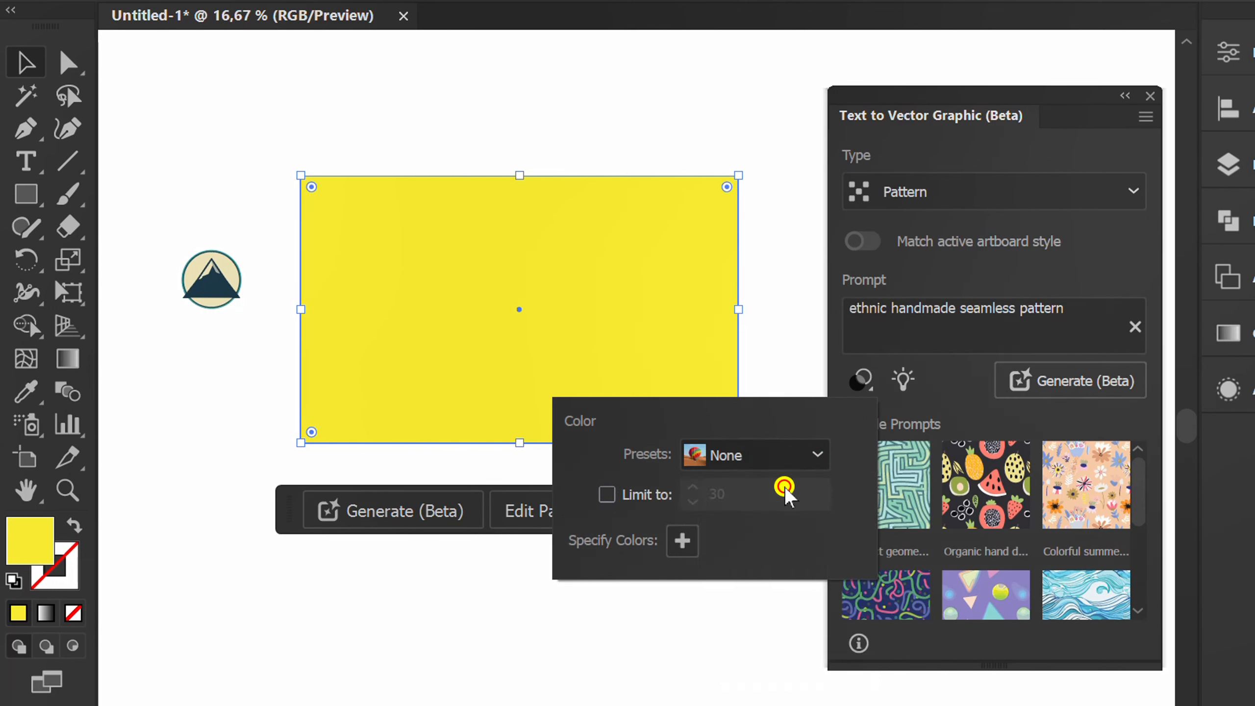
{"action": "left_click", "coordinate": [609, 494]}
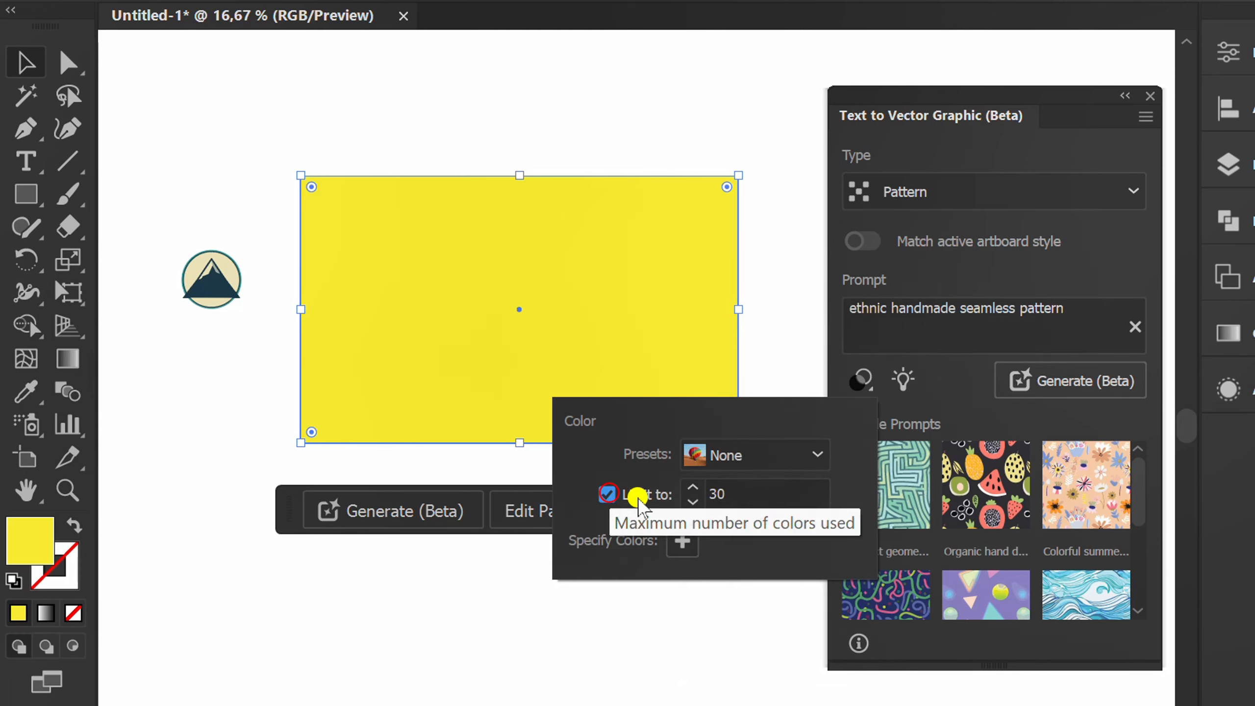
{"action": "left_click", "coordinate": [755, 492]}
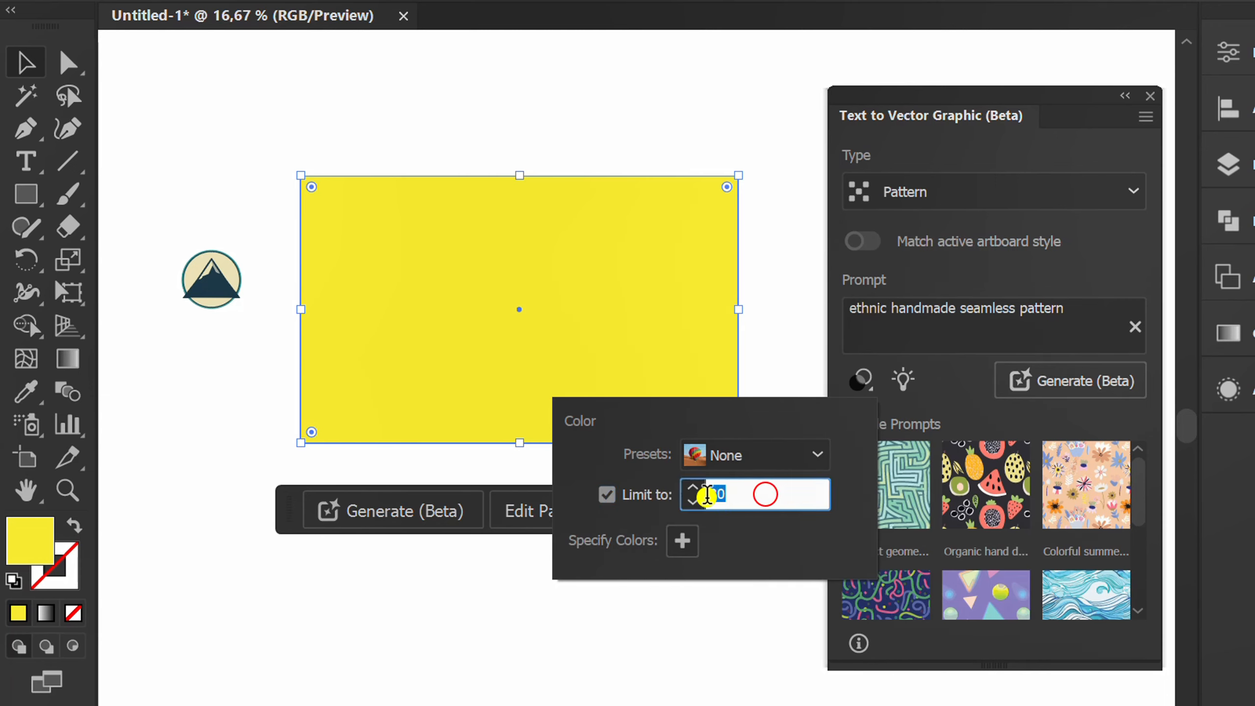
{"action": "double_click", "coordinate": [716, 493]}
{"action": "type", "text": "5"}
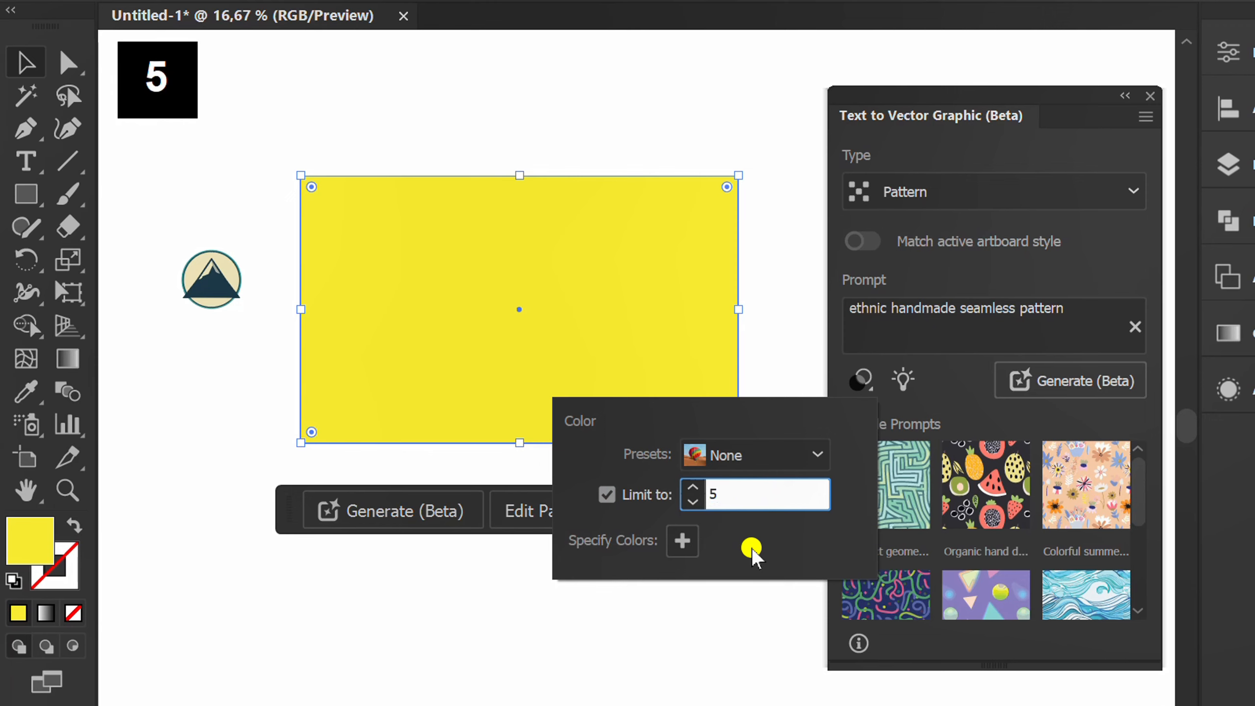
{"action": "left_click", "coordinate": [960, 373]}
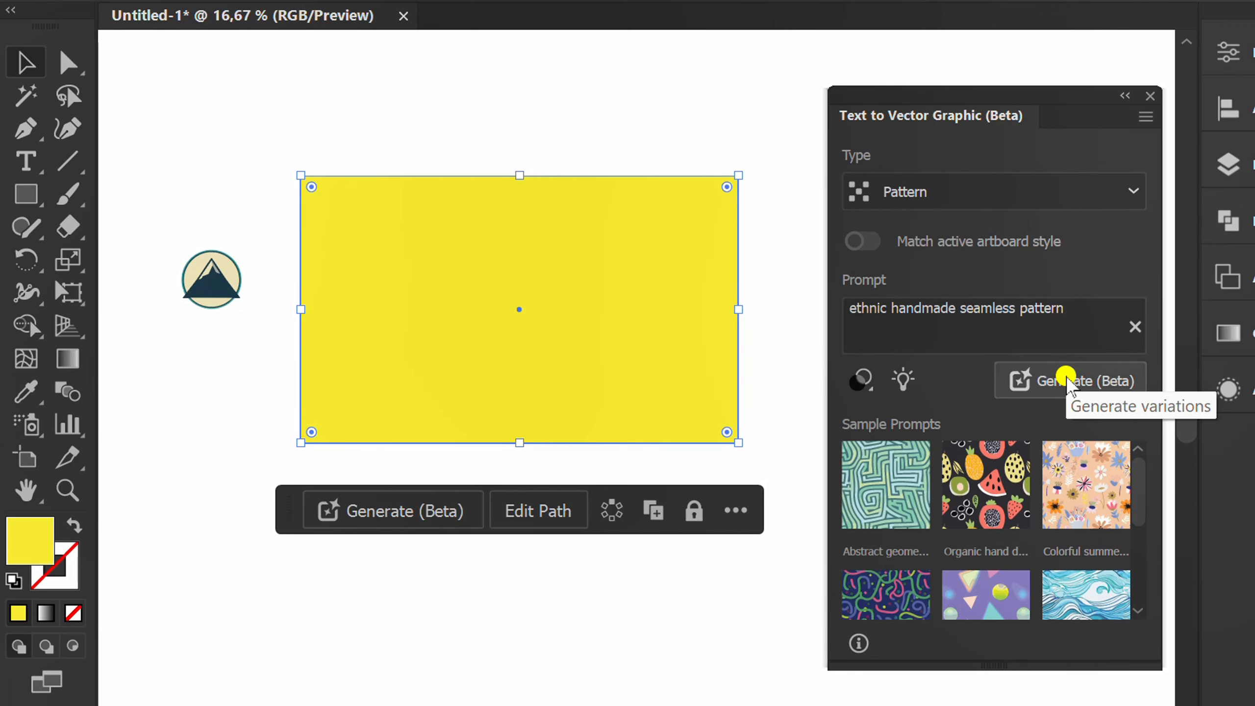
Generate the pattern variations in the yellow rectangle and inspect the first one up close at 150 % zoom
{"action": "left_click", "coordinate": [1065, 381]}
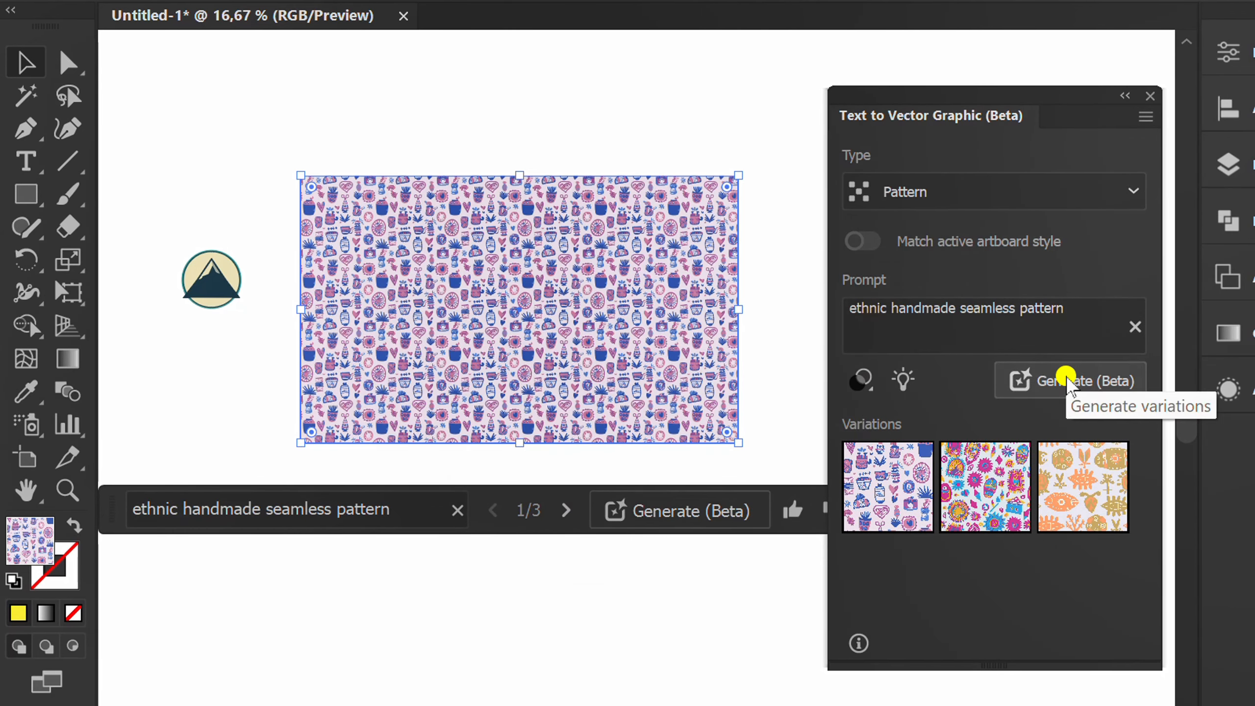
{"action": "scroll", "coordinate": [539, 339], "scroll_direction": "up", "scroll_amount": 3}
{"action": "scroll", "coordinate": [563, 332], "scroll_direction": "down", "scroll_amount": 2}
{"action": "scroll", "coordinate": [389, 204], "scroll_direction": "up", "scroll_amount": 4}
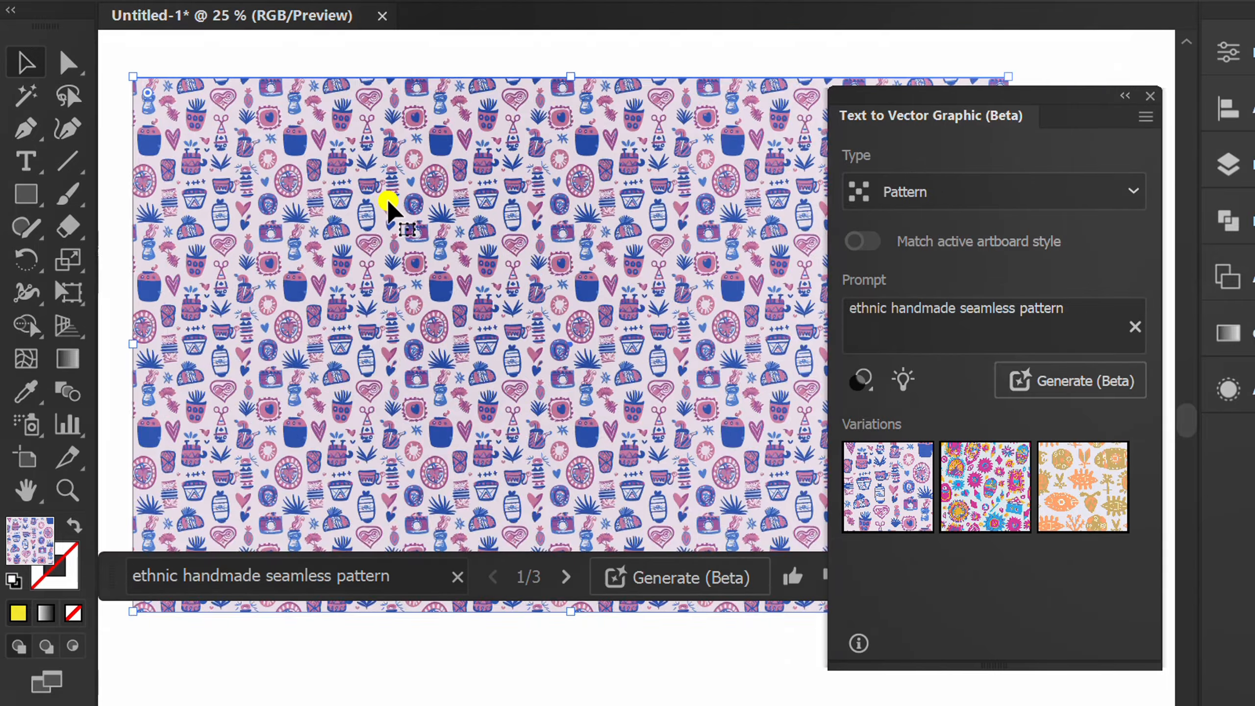
{"action": "scroll", "coordinate": [477, 240], "scroll_direction": "up", "scroll_amount": 1}
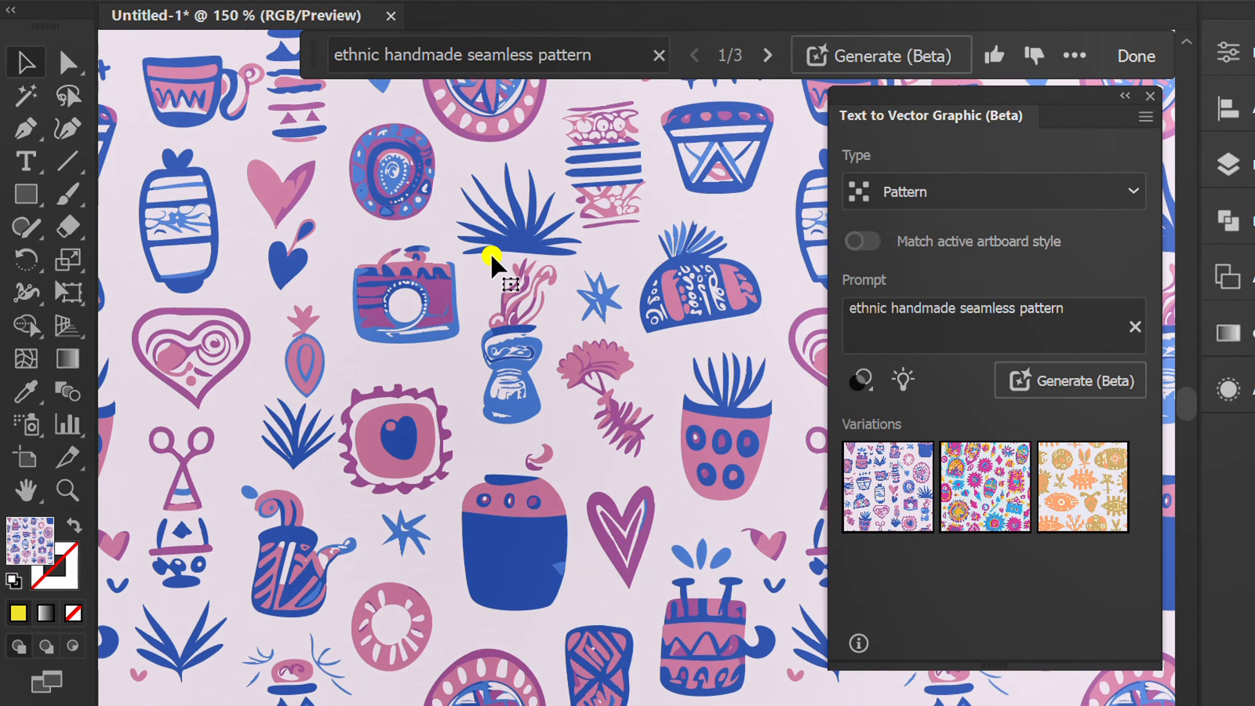
{"action": "scroll", "coordinate": [487, 258], "scroll_direction": "down", "scroll_amount": 5}
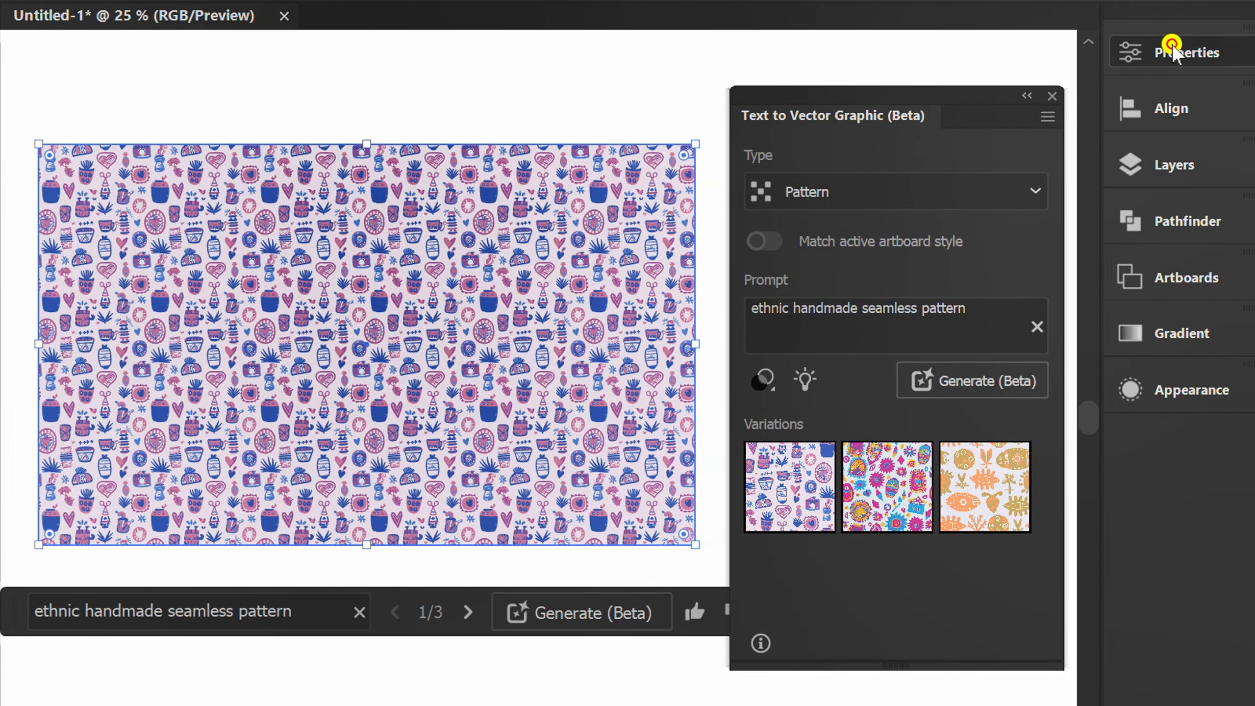